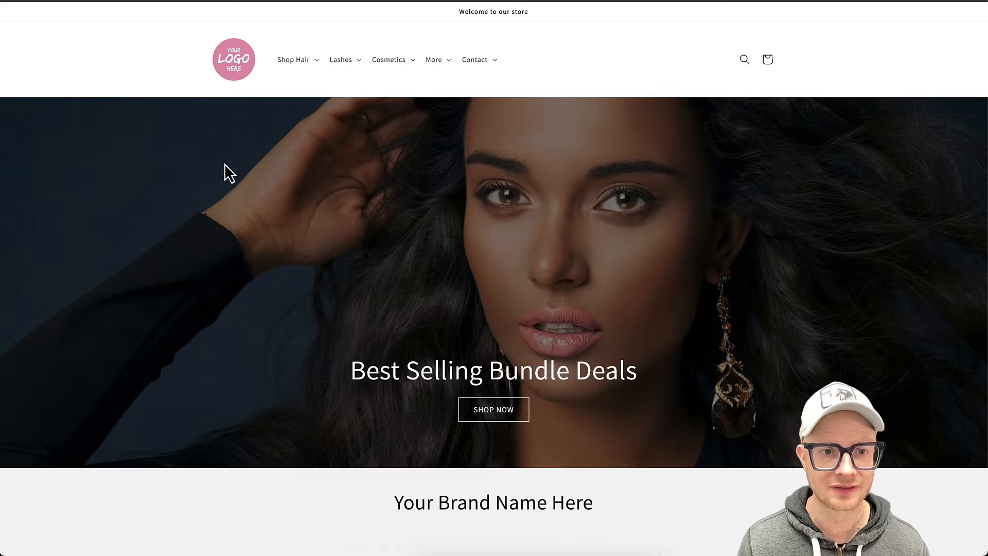
Step: Look through the demo beauty store's home page, including its wigs, bundle deals, lashes and More About Us sections
scroll(217, 165, "down", 7)
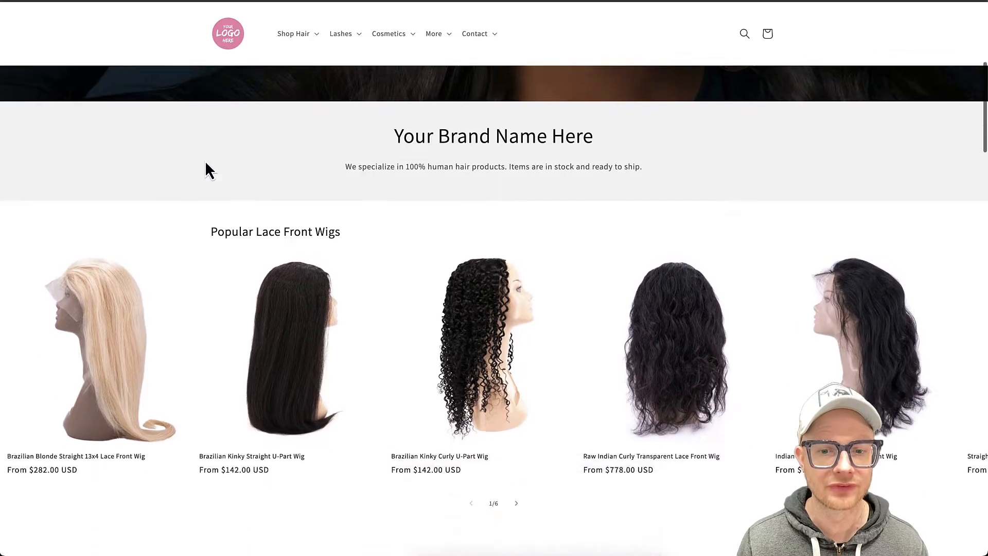
scroll(204, 160, "down", 13)
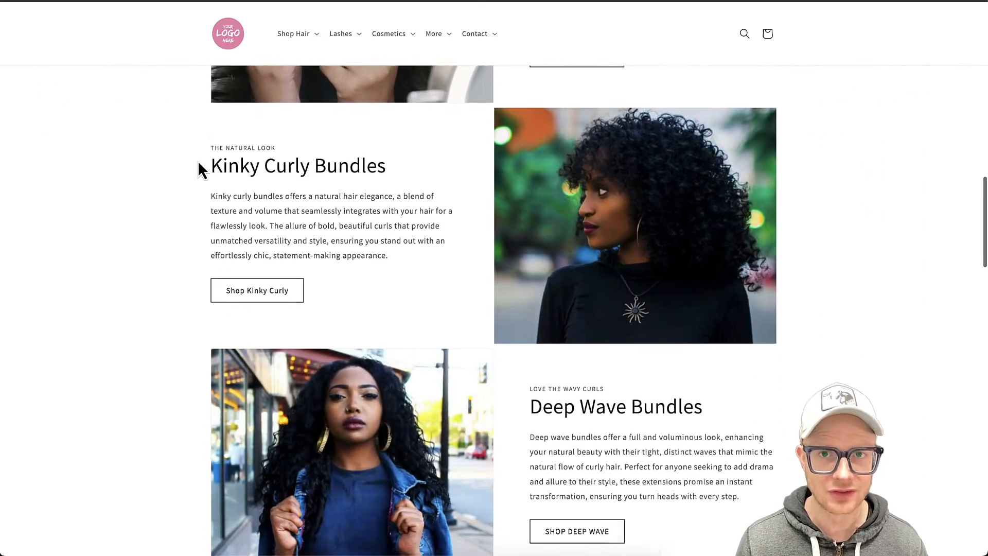
scroll(199, 163, "down", 9)
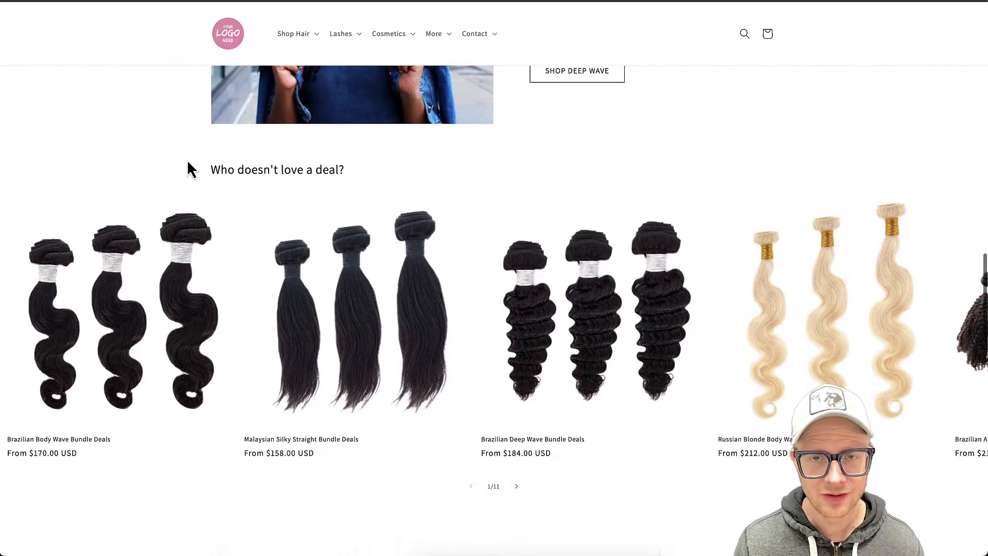
scroll(188, 163, "down", 3)
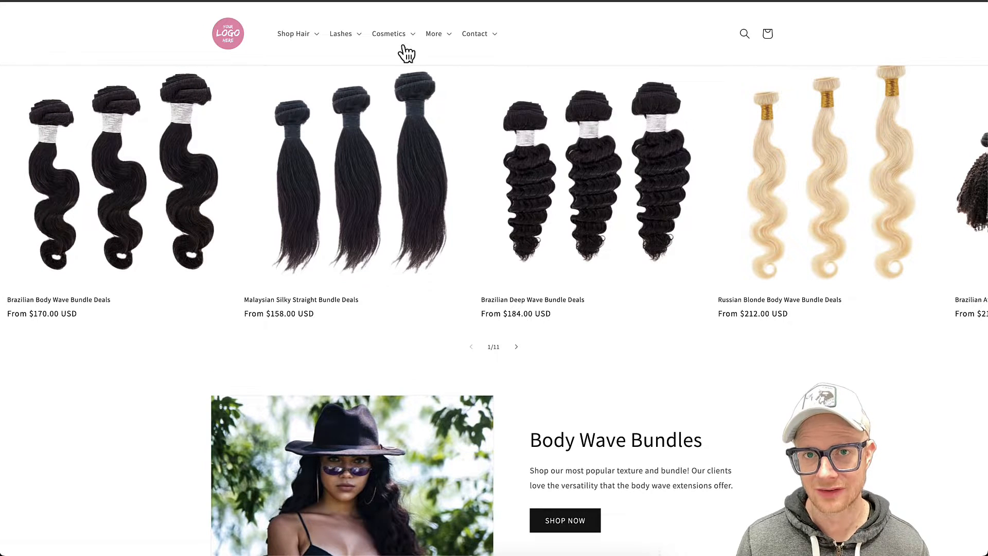
scroll(172, 252, "down", 9)
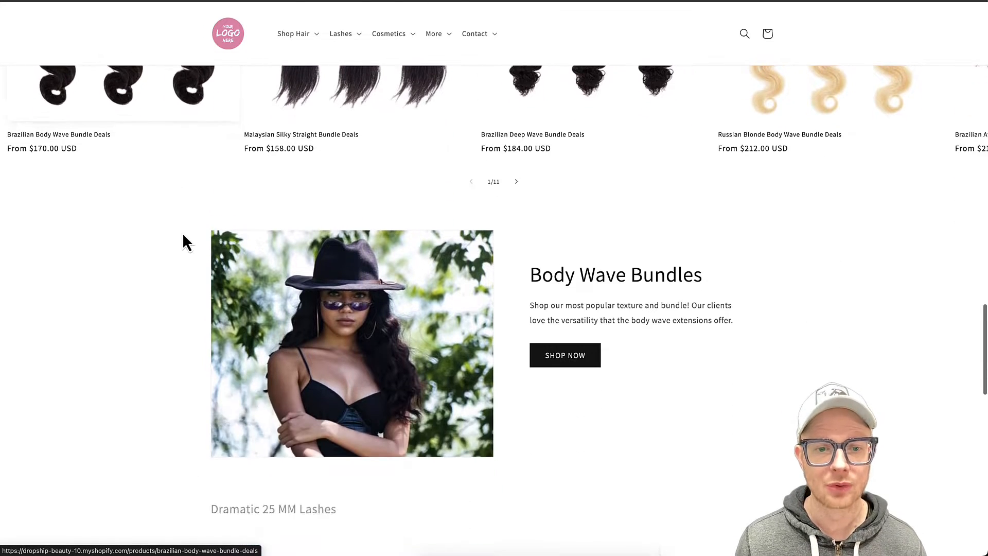
scroll(187, 234, "down", 8)
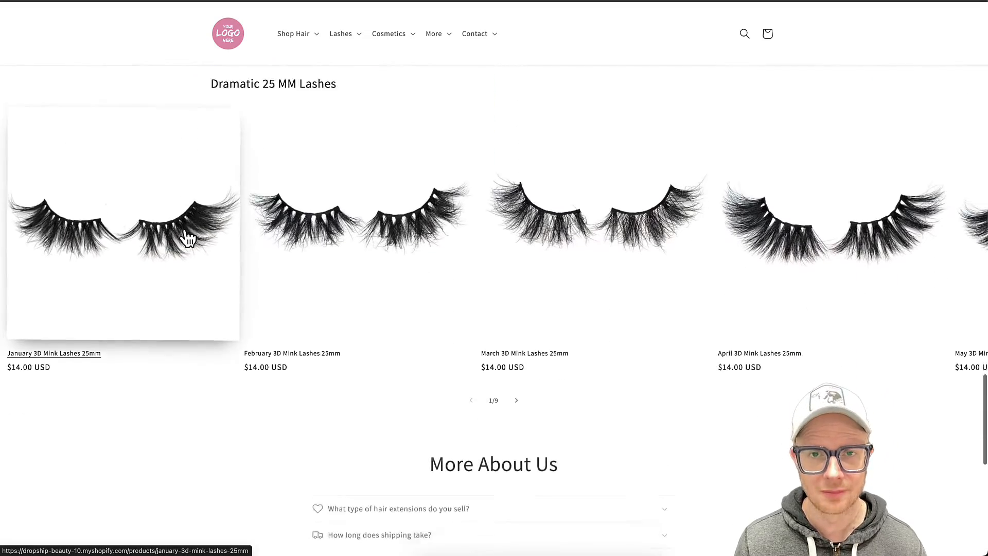
scroll(175, 229, "down", 5)
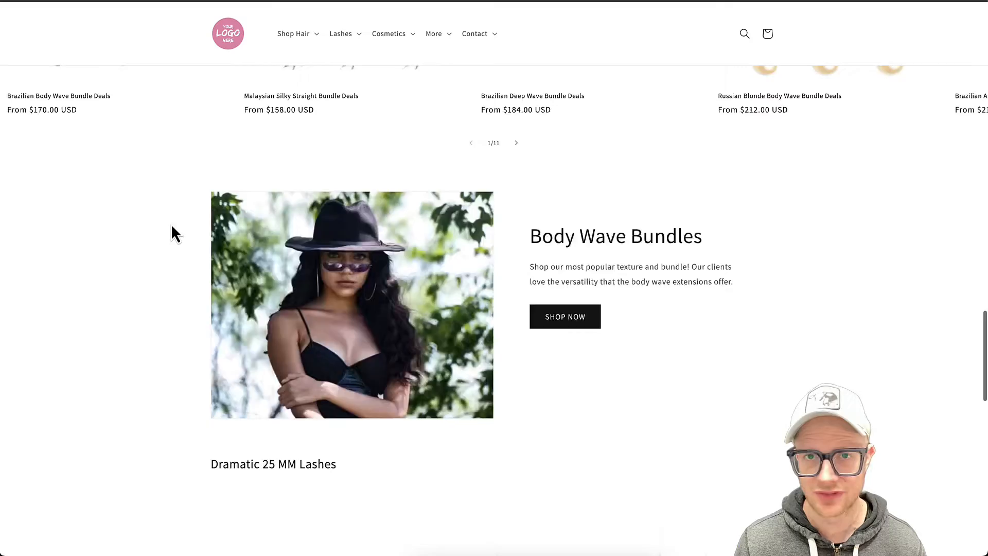
scroll(172, 226, "up", 20)
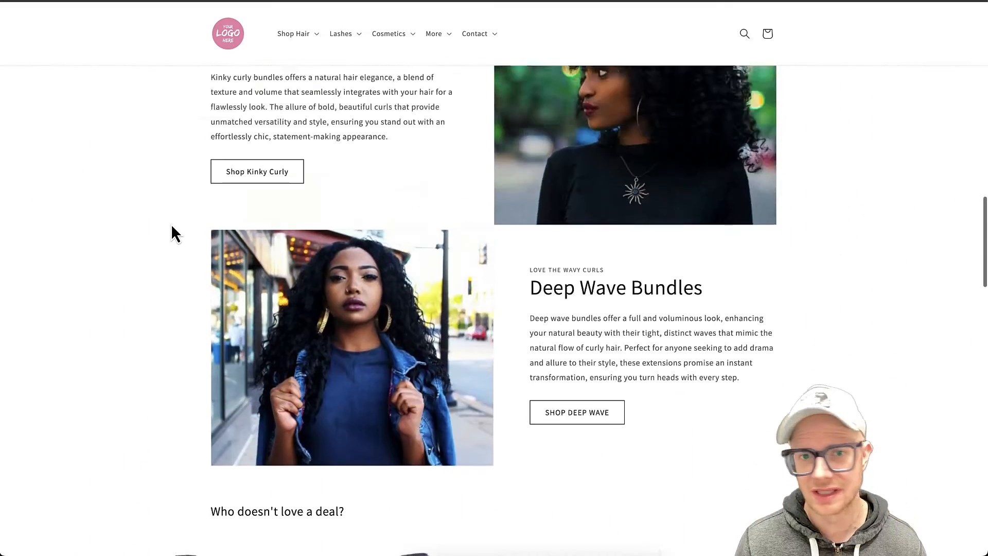
scroll(175, 229, "up", 1)
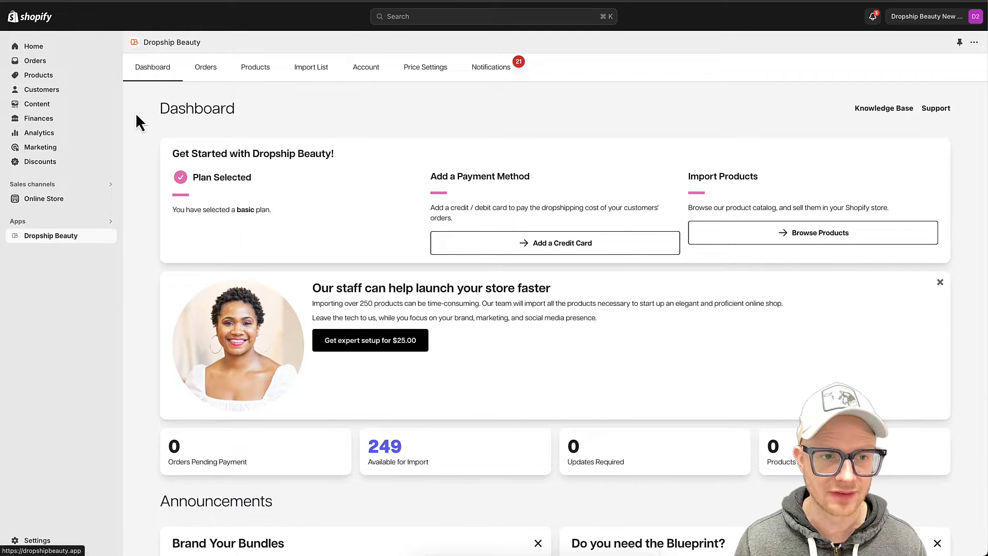
Step: Tour the Dropship Beauty app in Shopify admin, viewing its dashboard, orders, products, import list, account and price settings
scroll(141, 186, "down", 4)
scroll(144, 185, "down", 7)
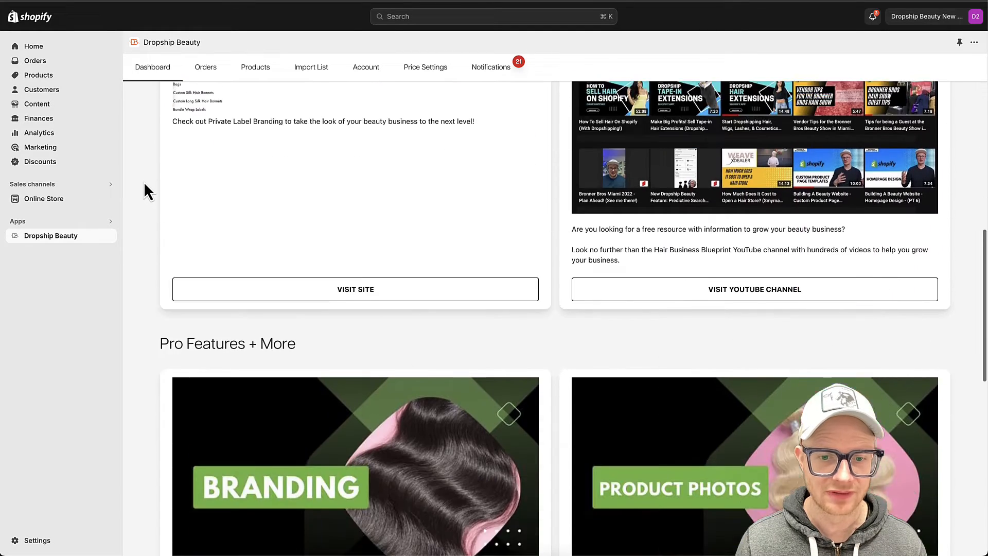
scroll(144, 183, "up", 11)
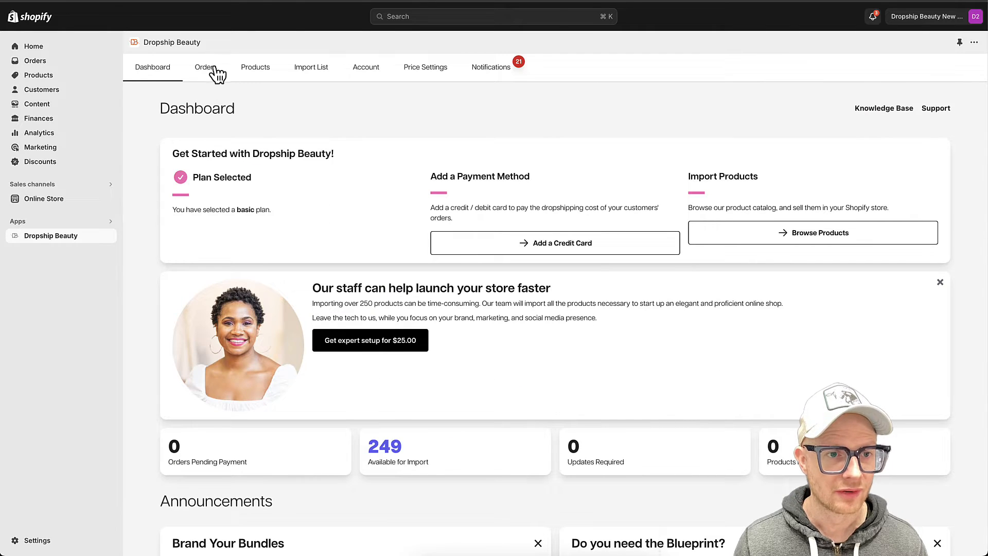
left_click(216, 72)
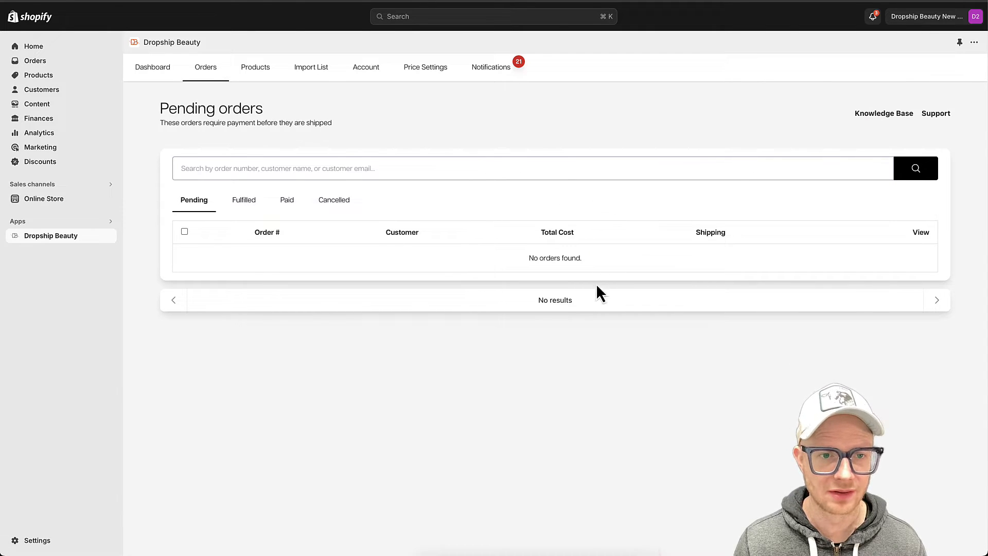
left_click(255, 72)
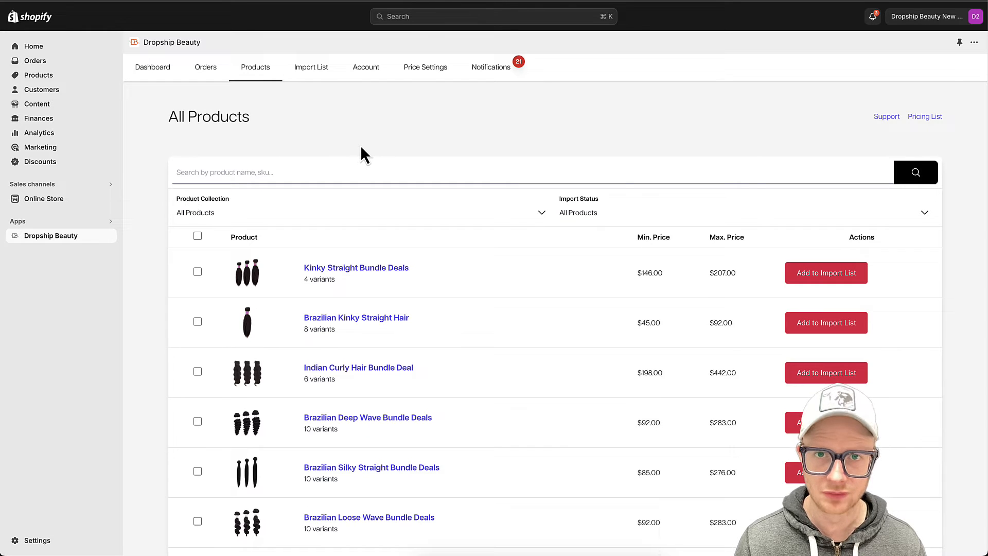
left_click(319, 70)
left_click(261, 70)
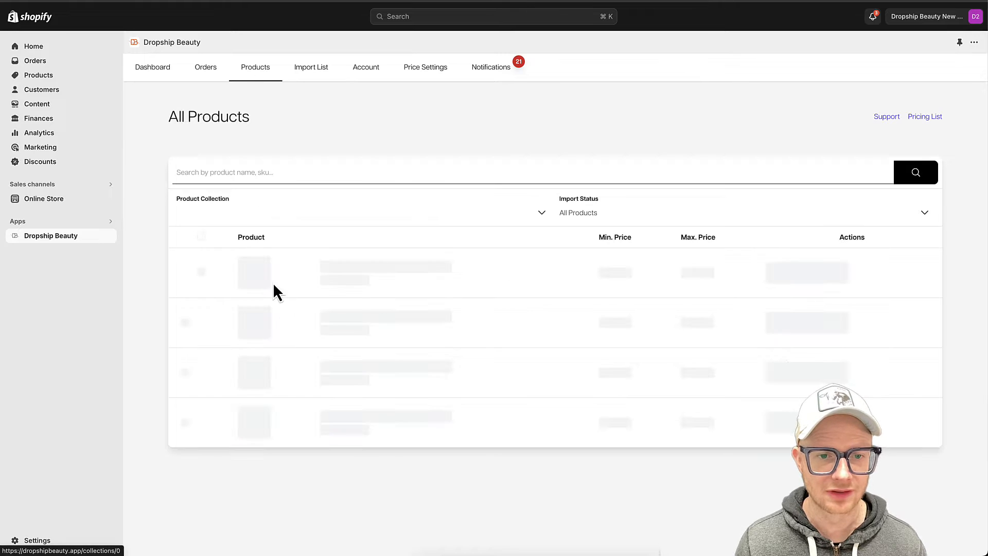
left_click(322, 72)
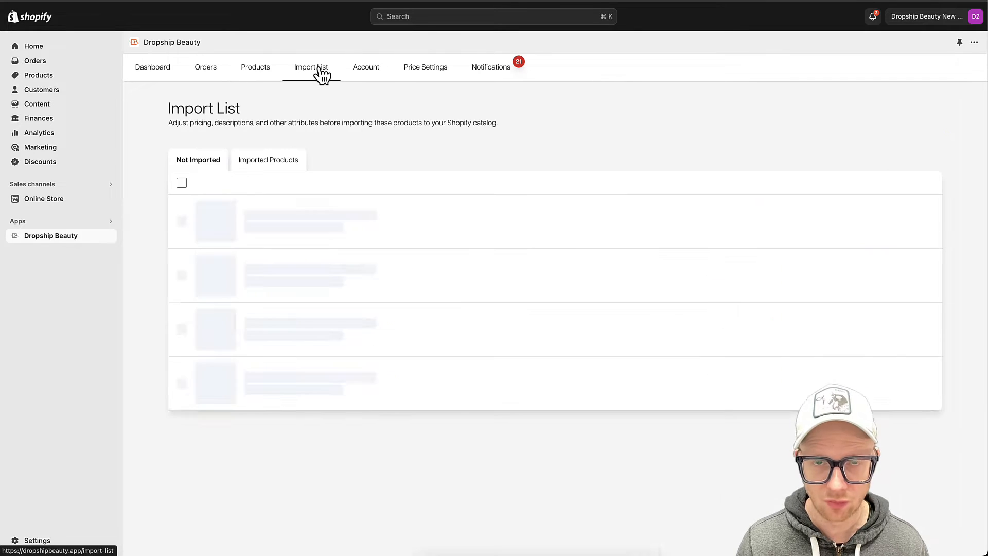
left_click(360, 73)
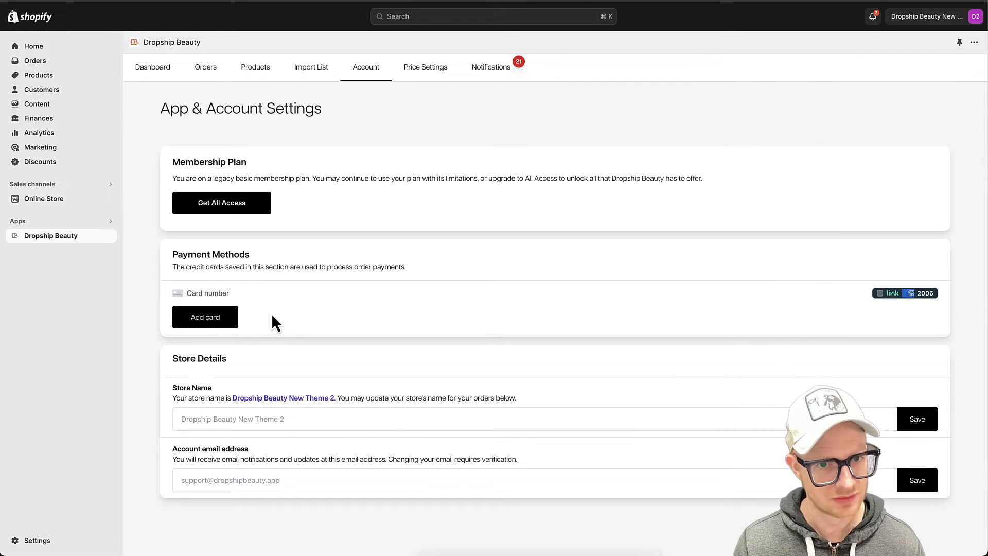
left_click(420, 82)
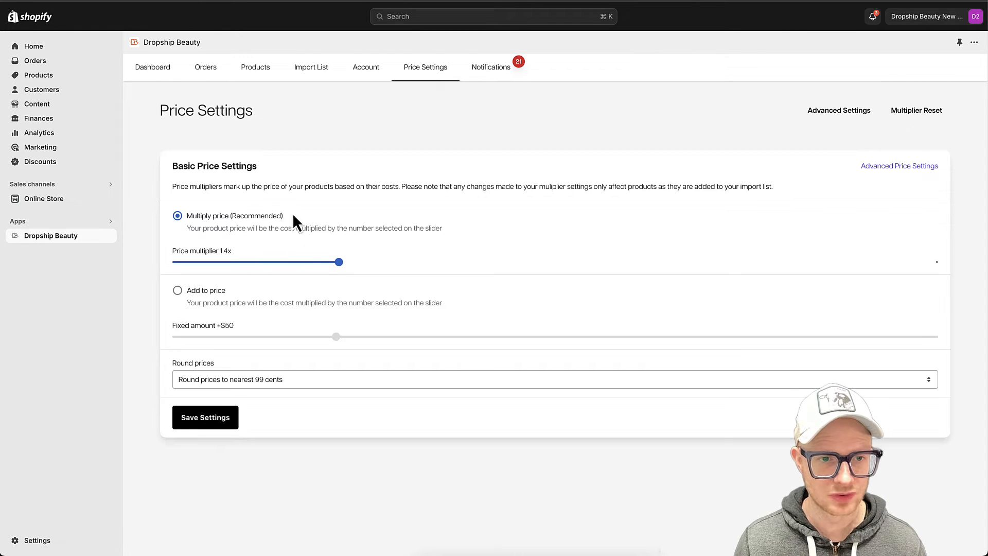
Step: Review the app's notifications list of newly added products
left_click(491, 69)
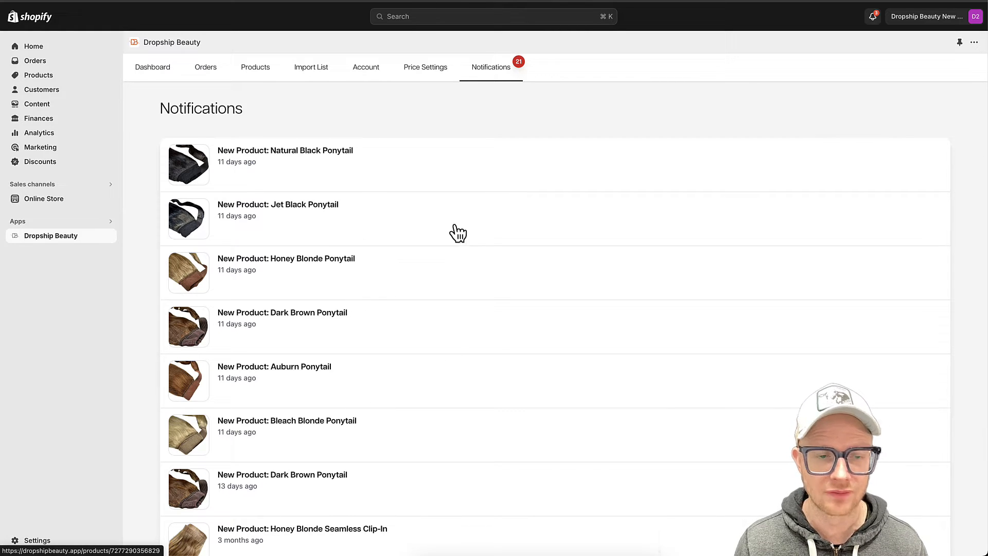
scroll(453, 210, "down", 2)
scroll(453, 210, "down", 7)
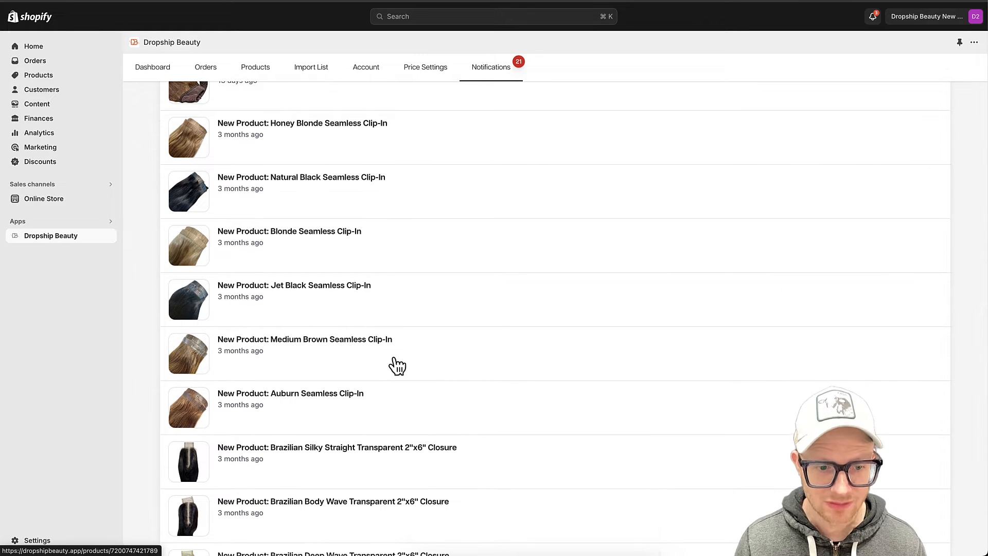
scroll(497, 369, "down", 2)
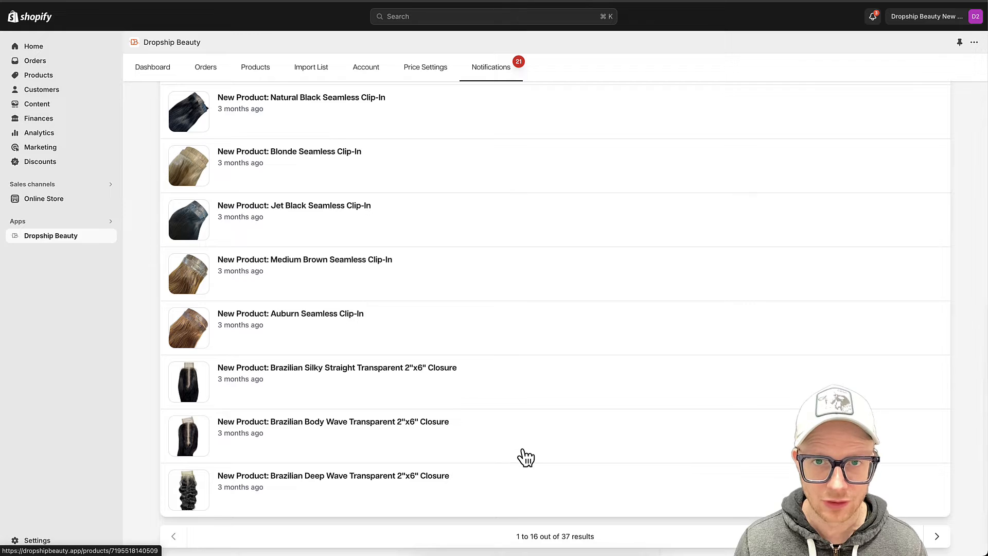
scroll(517, 400, "up", 1)
scroll(515, 400, "up", 9)
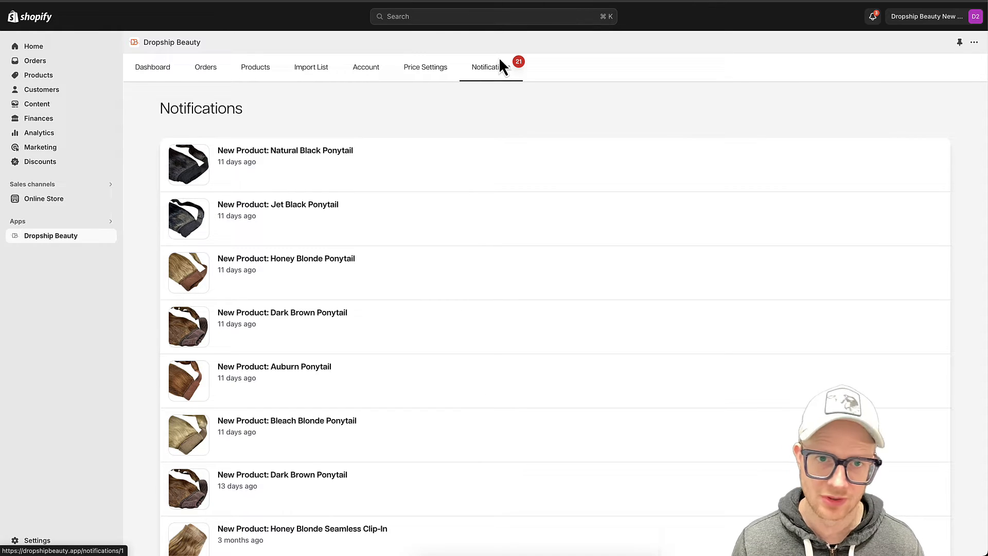
Step: Set the basic price multiplier to 2x with prices rounded to the nearest 99 cents, and save the price settings
left_click(425, 70)
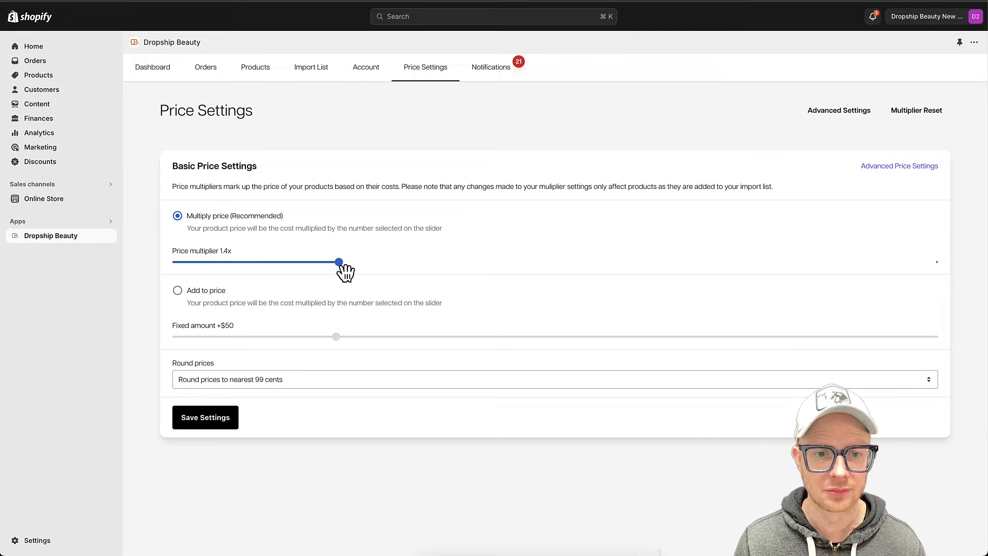
left_click_drag(342, 269, 658, 268)
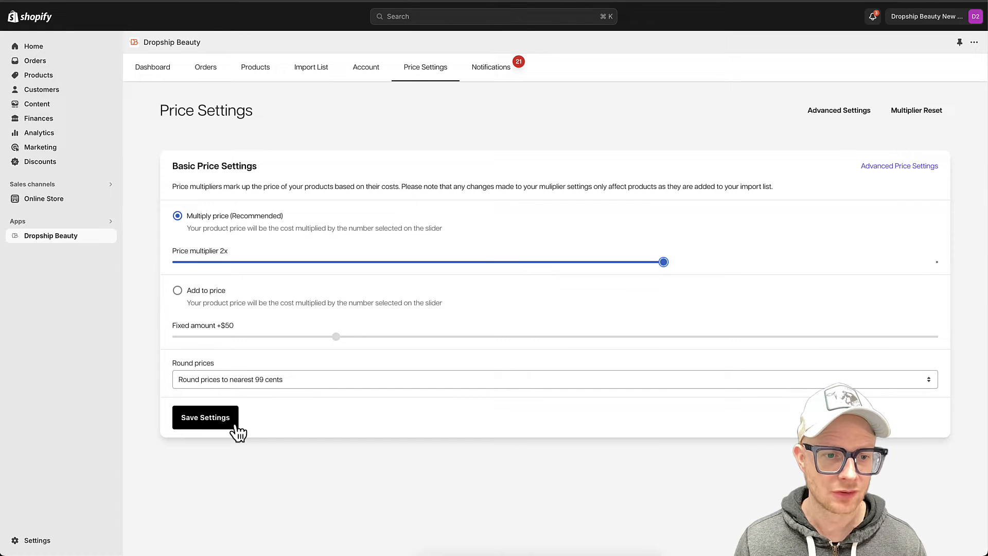
left_click(286, 382)
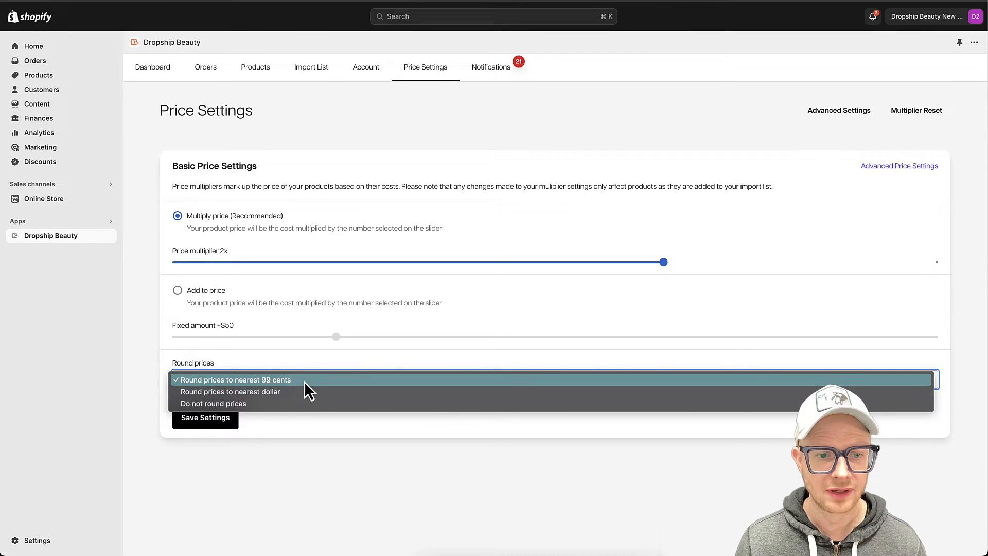
left_click(304, 382)
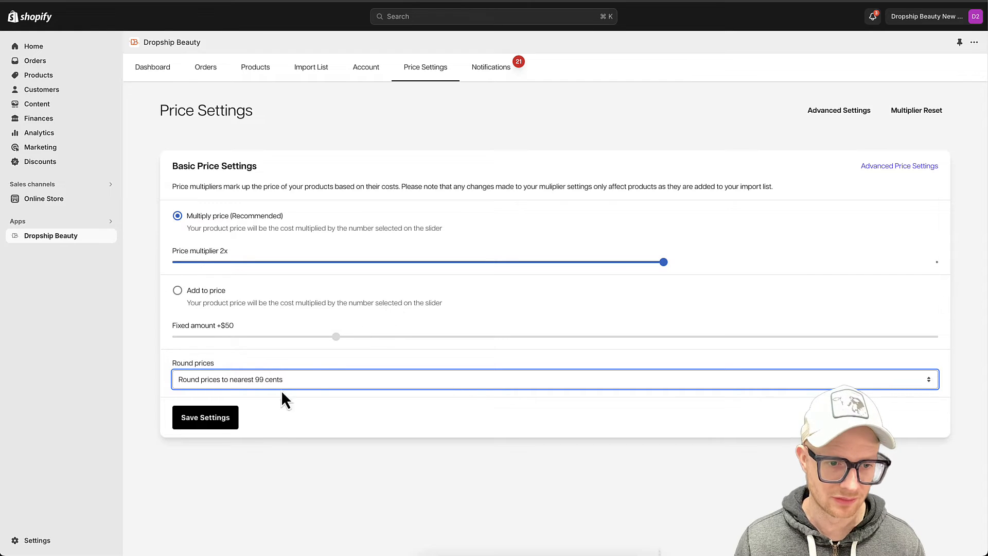
left_click(217, 419)
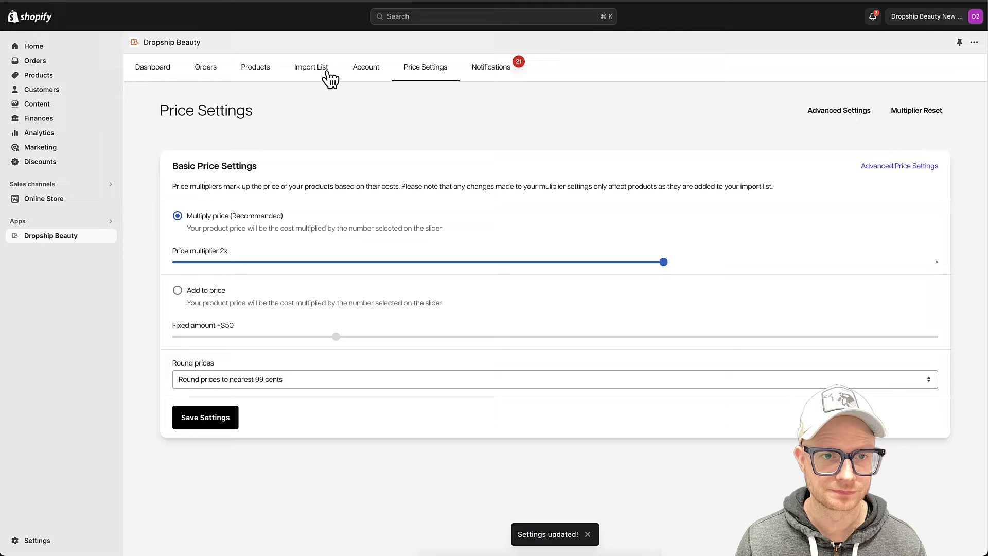
Step: Filter the app's product catalog to the Bundle Deals collection
left_click(256, 69)
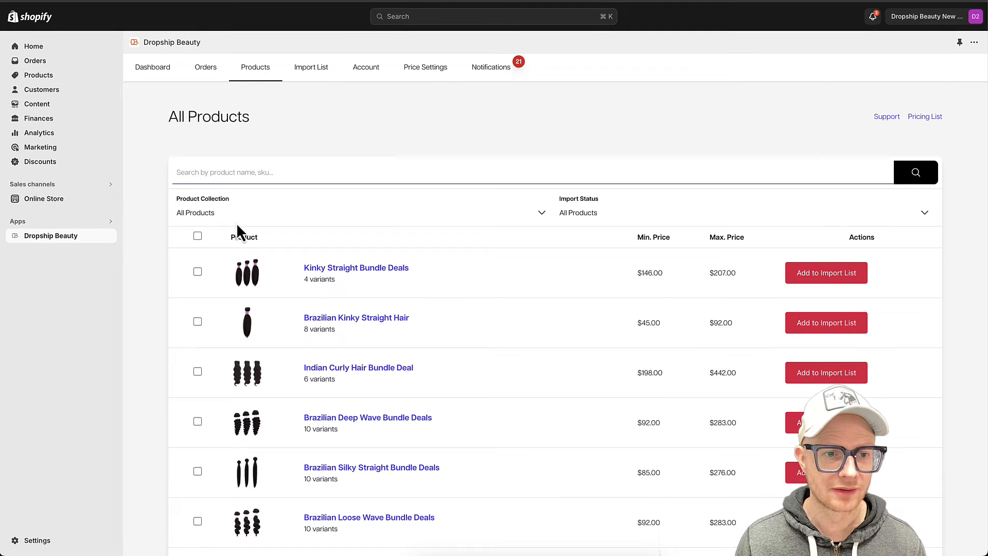
left_click(228, 218)
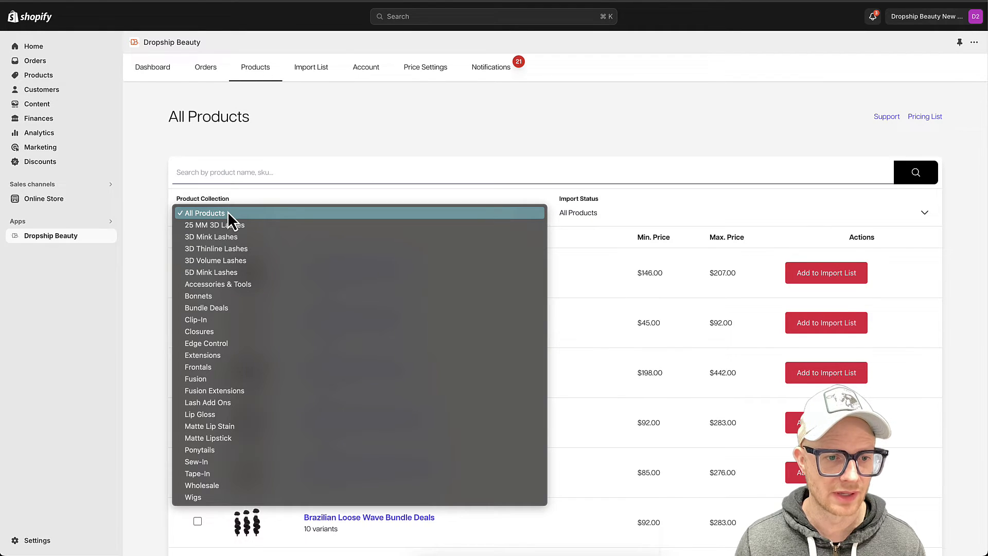
left_click(220, 308)
scroll(221, 303, "down", 2)
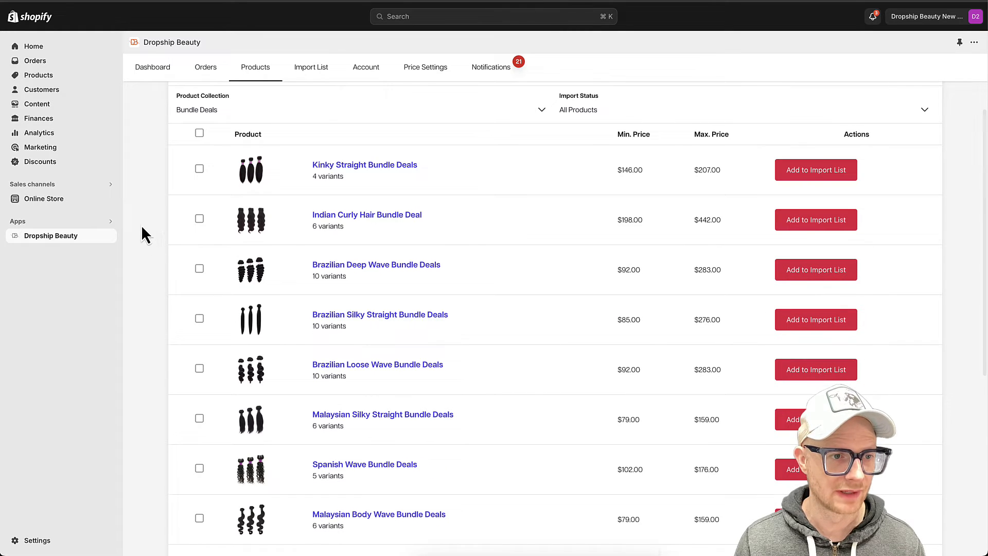
Step: Preview the online store's current home page and return to the Bundle Deals product list
left_click(110, 199)
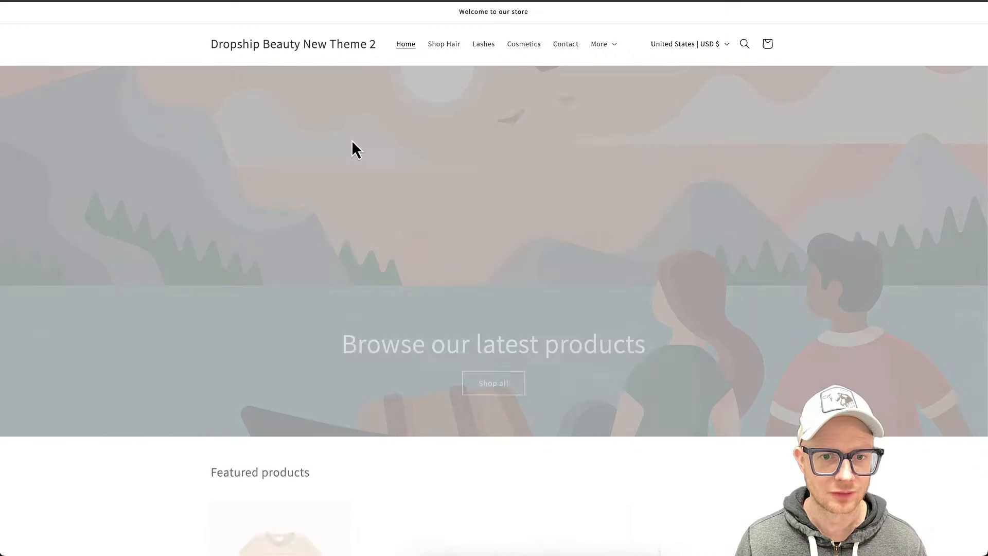
scroll(390, 249, "down", 6)
scroll(391, 249, "up", 6)
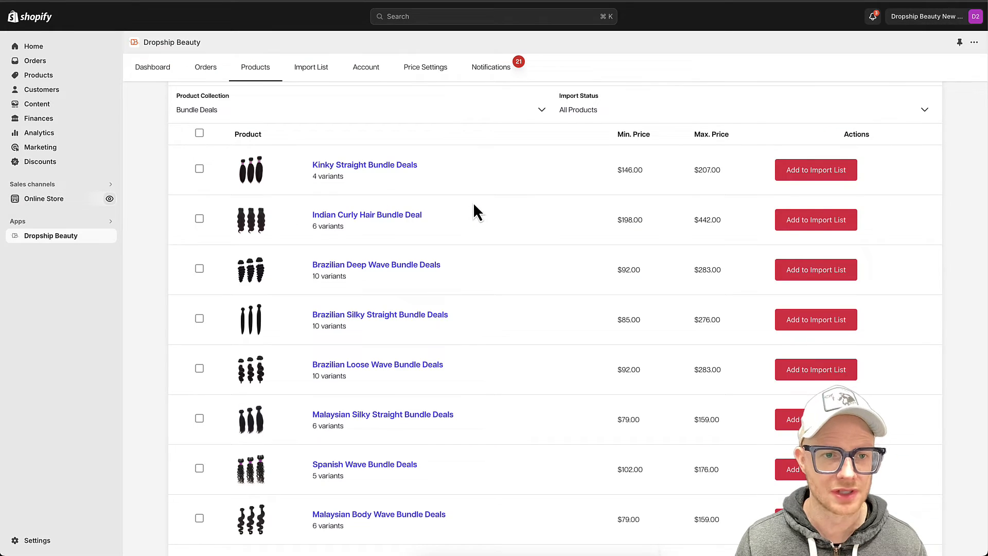
Step: Select all products in the Bundle Deals collection and check the selection through the list
scroll(454, 209, "down", 7)
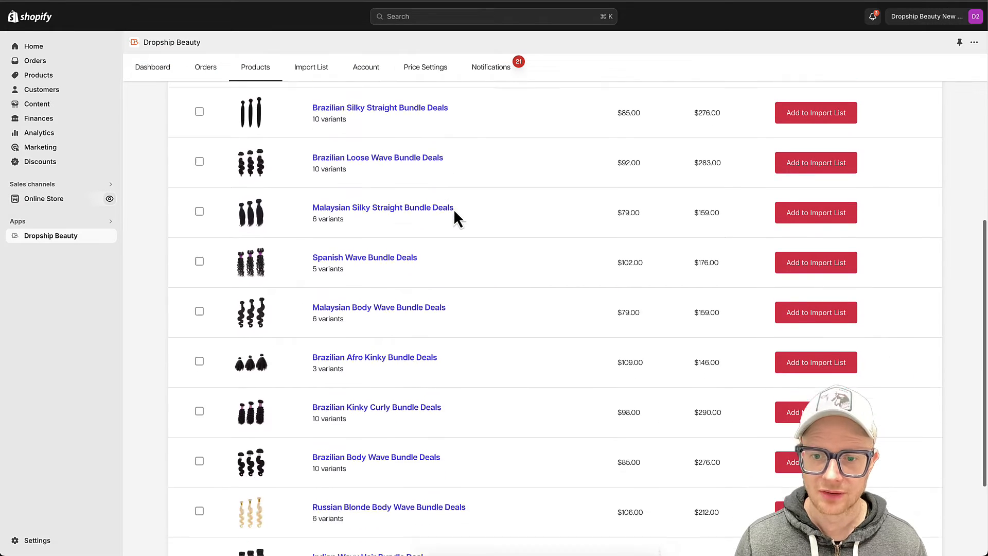
scroll(550, 303, "up", 7)
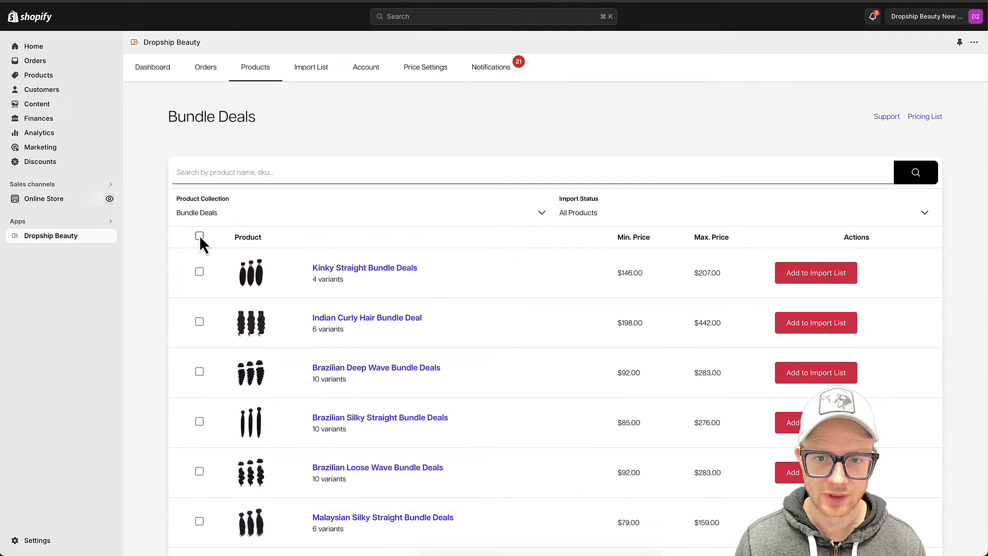
left_click(199, 235)
scroll(350, 286, "down", 8)
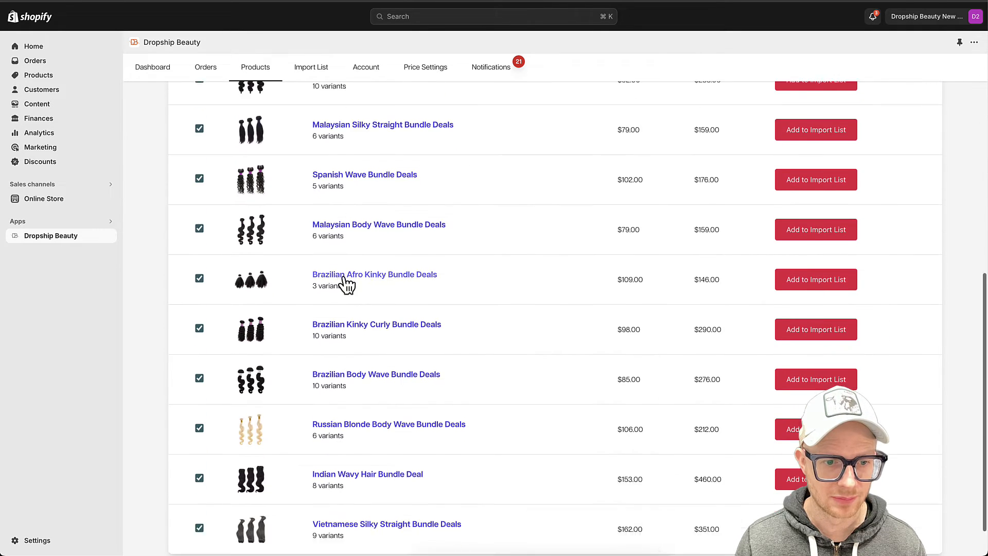
scroll(343, 283, "down", 1)
scroll(342, 282, "up", 10)
scroll(339, 274, "down", 5)
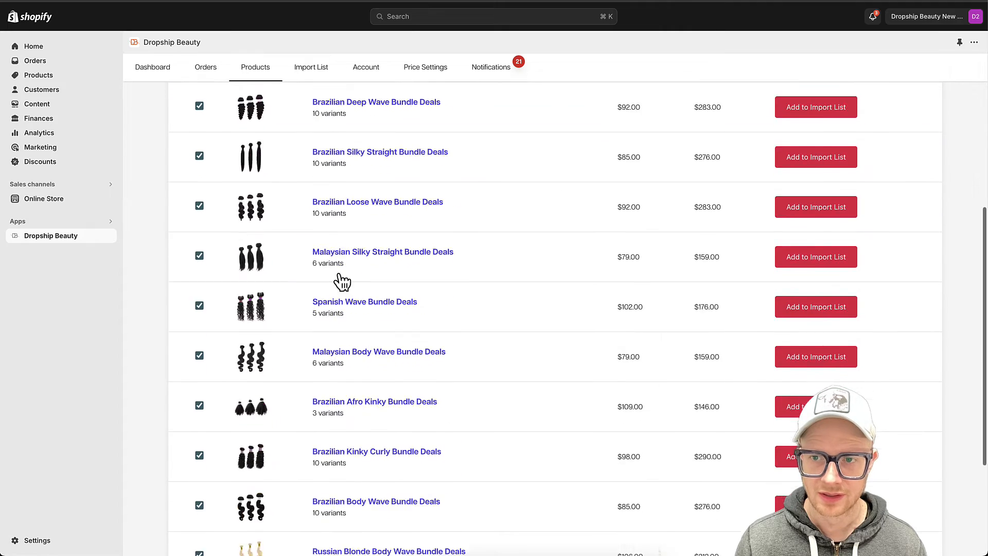
Step: Add all selected Bundle Deals products to the import list and go to that list
scroll(339, 275, "down", 4)
scroll(338, 273, "up", 10)
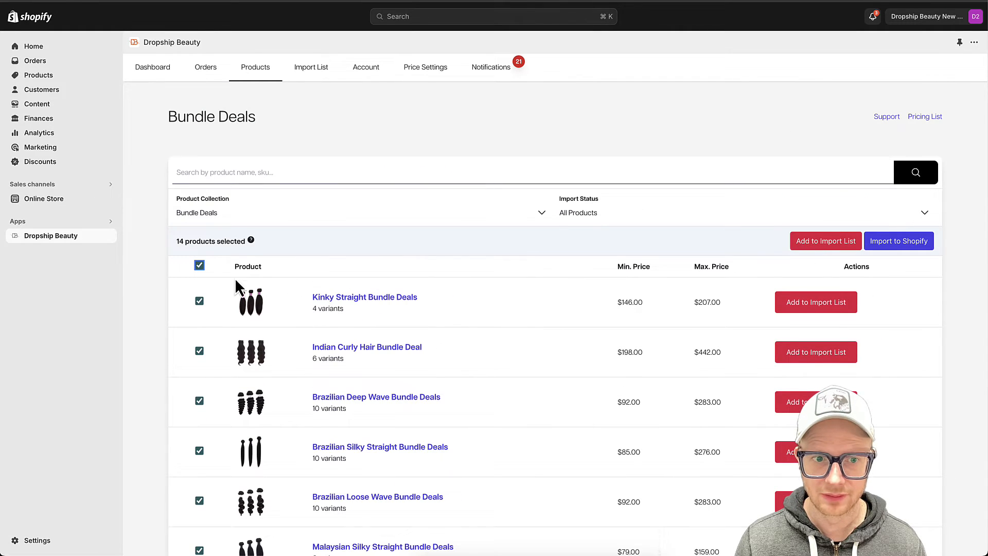
scroll(412, 315, "down", 8)
scroll(414, 304, "up", 10)
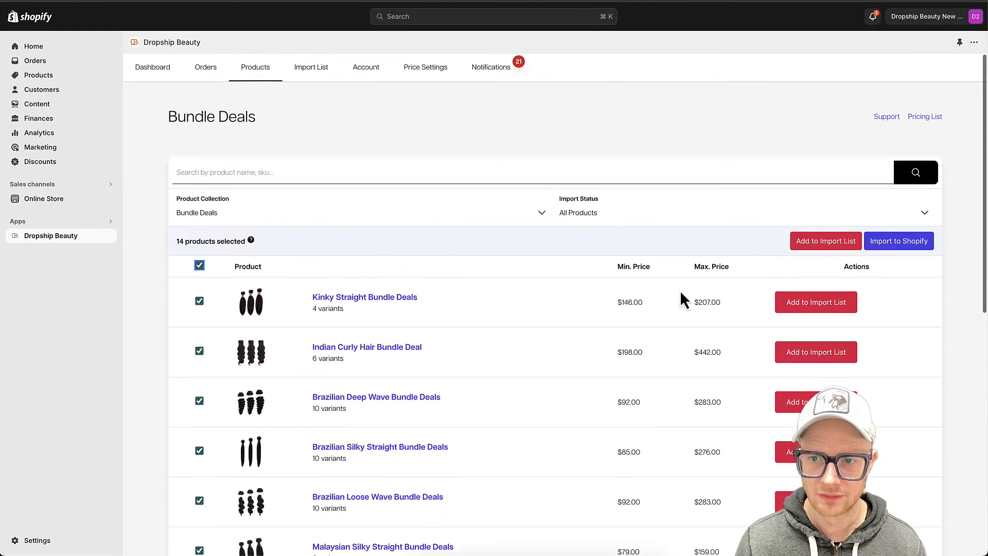
left_click(819, 246)
left_click(602, 344)
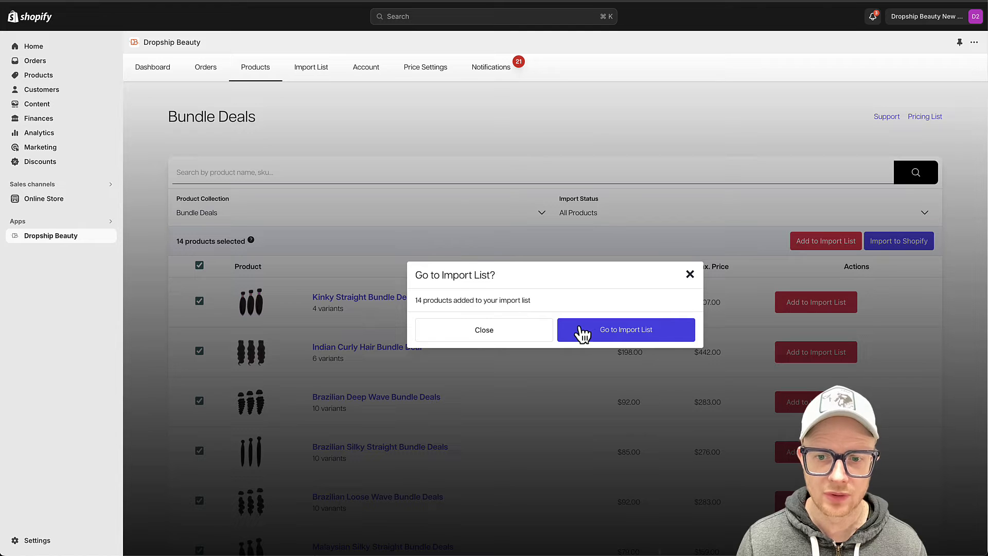
left_click(644, 338)
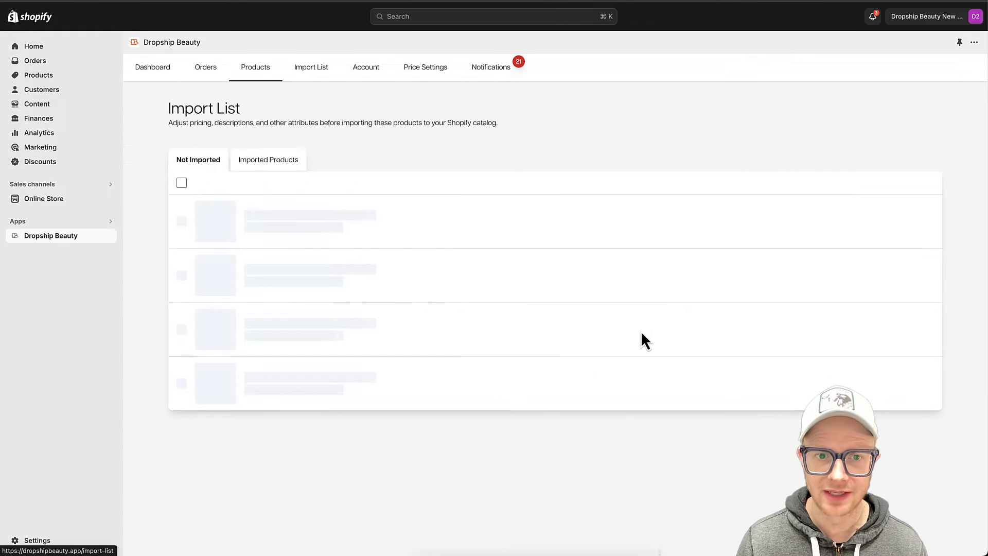
Step: Look through the import list, open the Malaysian Silky Straight Bundle Deals listing in the product editor and dismiss the guided tour
scroll(411, 314, "down", 1)
scroll(405, 318, "down", 8)
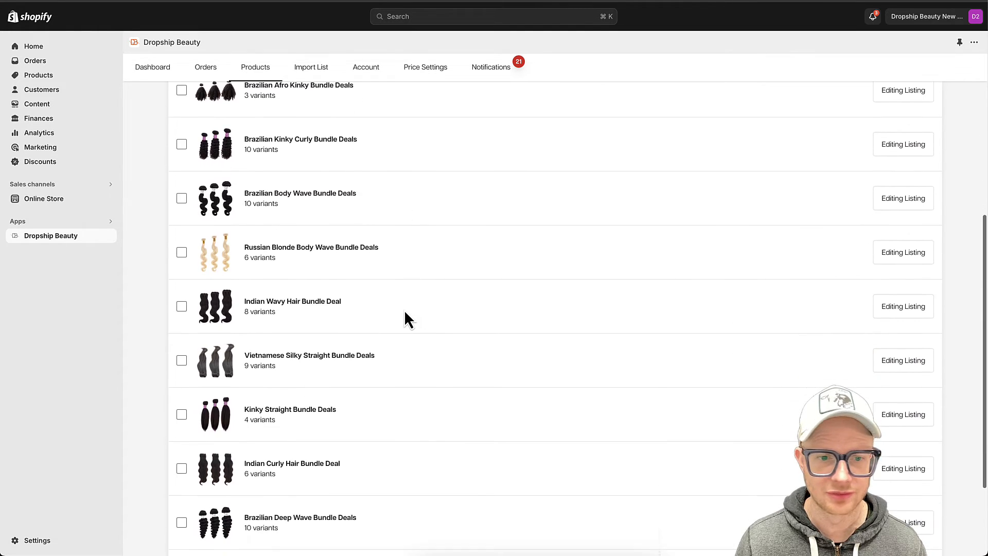
scroll(404, 318, "up", 8)
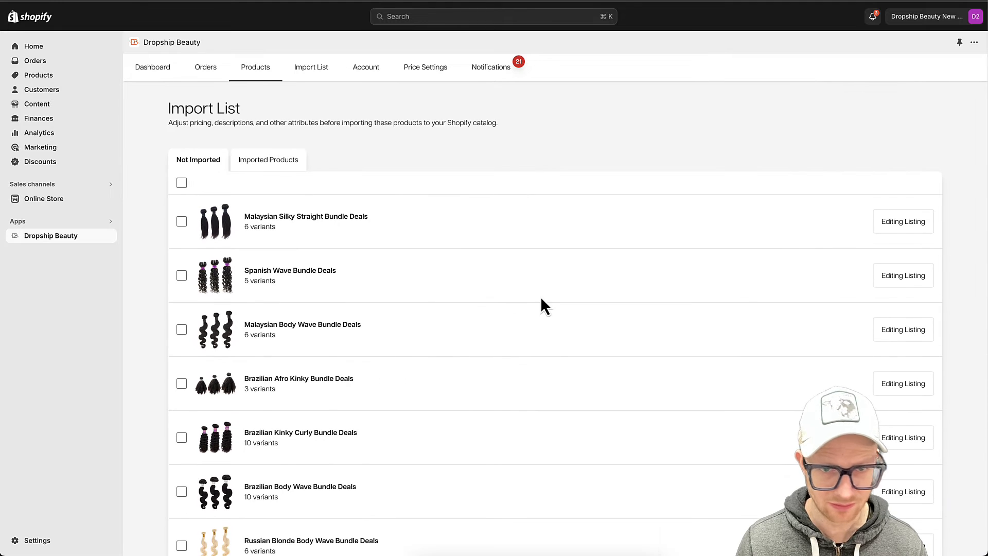
left_click(901, 224)
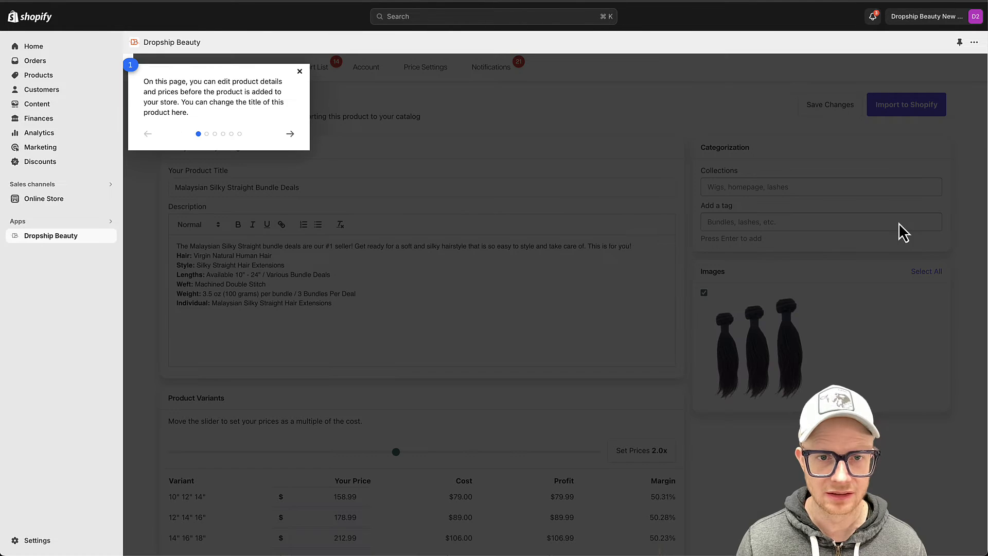
left_click(300, 73)
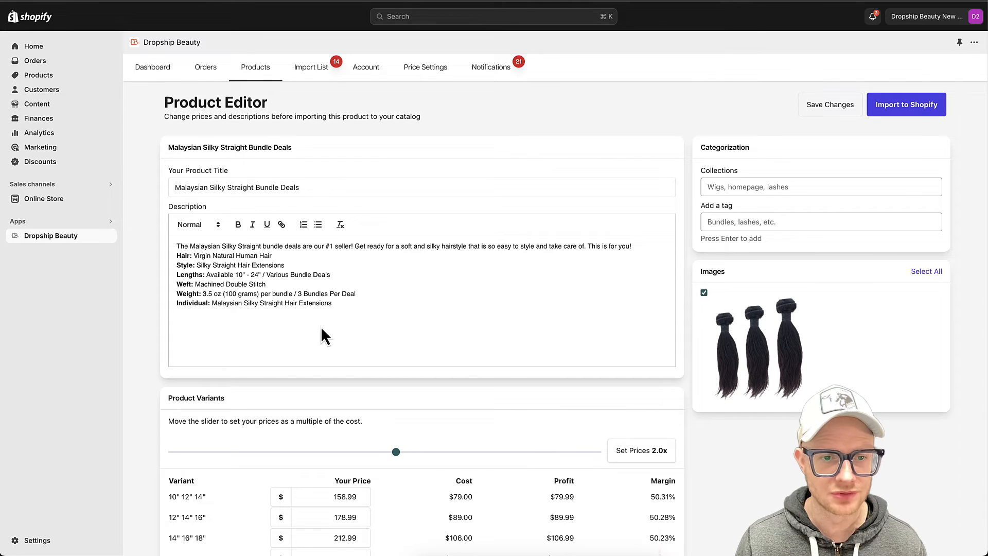
Step: Review the listing's variant prices, try moving the price multiple slightly lower, and return to the import list without saving
scroll(402, 319, "down", 3)
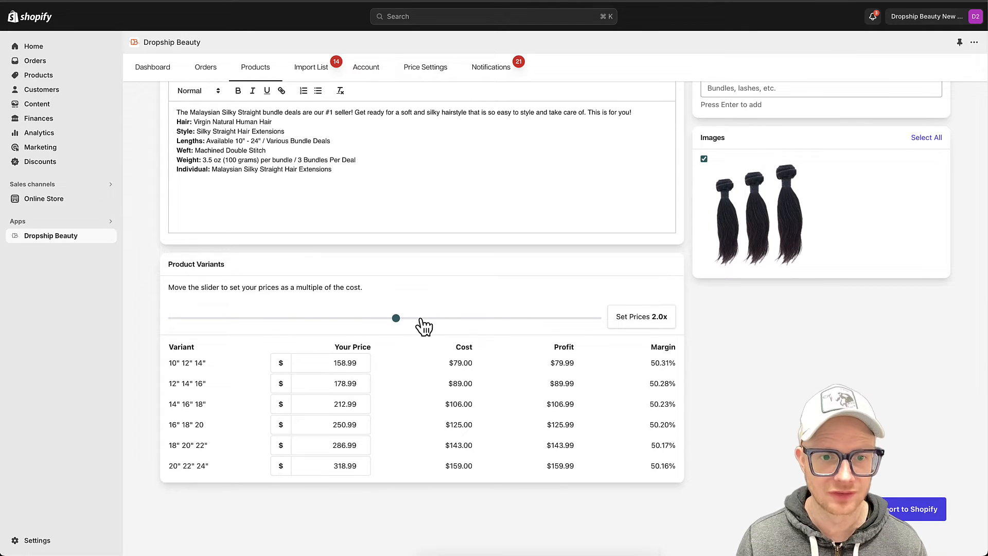
mouse_move(396, 326)
left_mouse_down()
mouse_move(357, 324)
mouse_move(397, 325)
mouse_move(387, 326)
left_mouse_up()
scroll(466, 334, "up", 5)
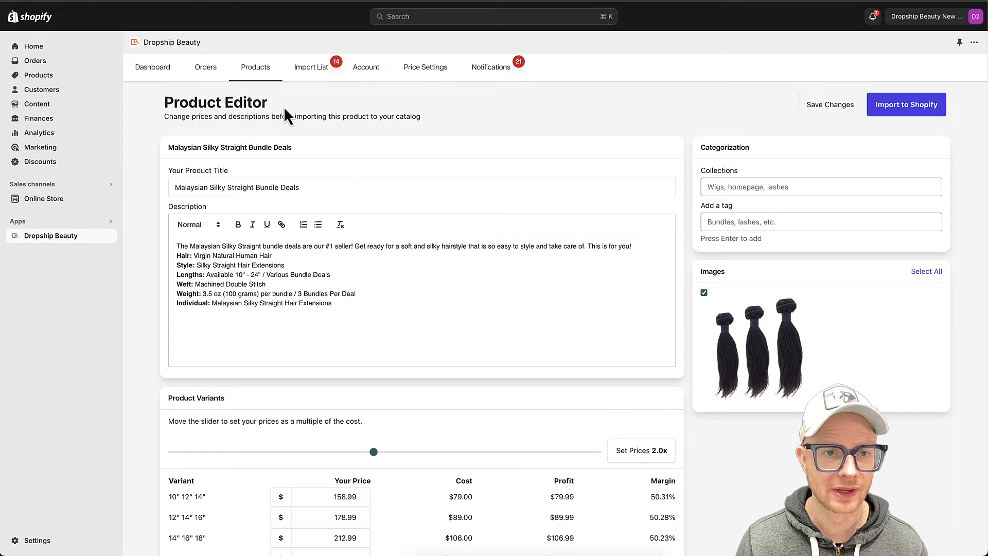
left_click(313, 72)
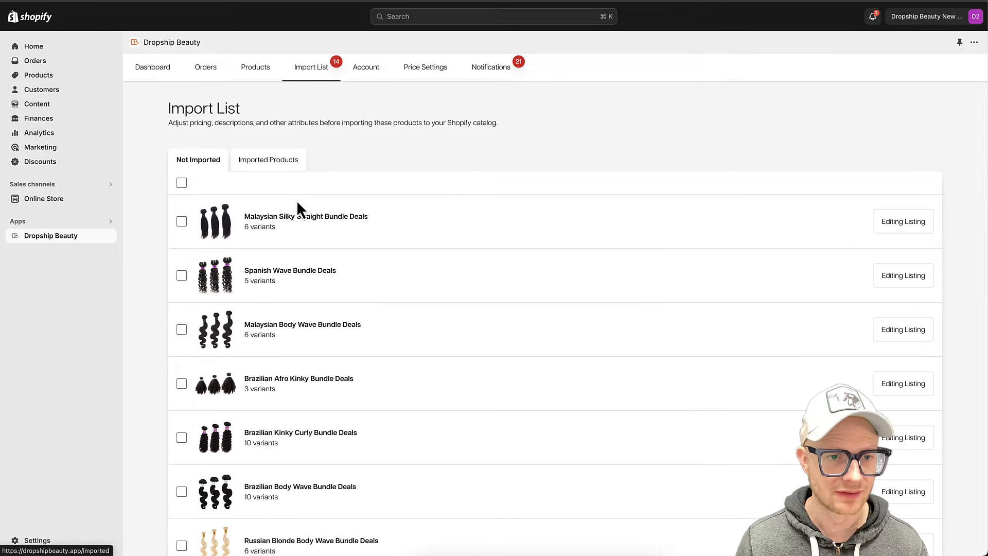
Step: Select all products that are not yet imported and import them to the store, confirming the import
left_click(287, 164)
left_click(190, 160)
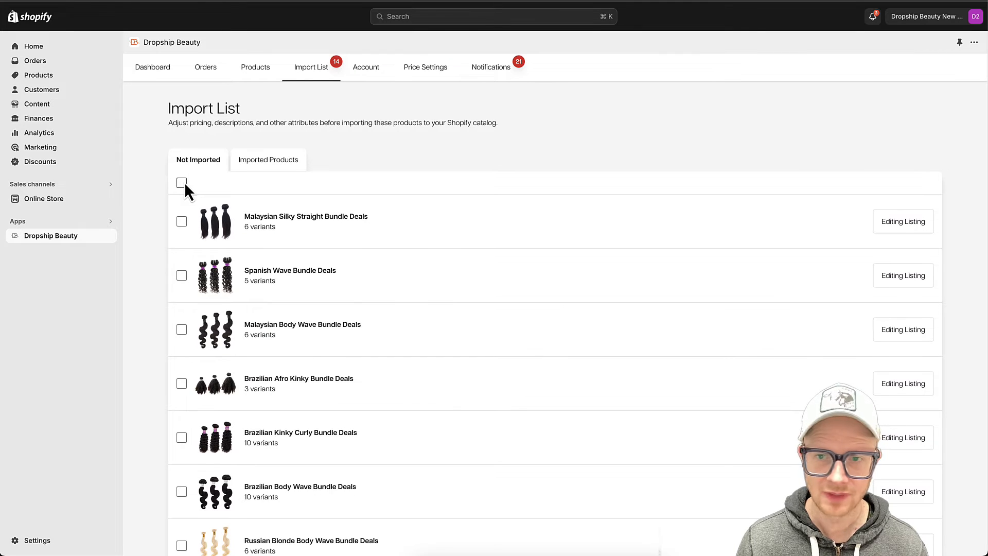
left_click(184, 183)
scroll(490, 295, "down", 5)
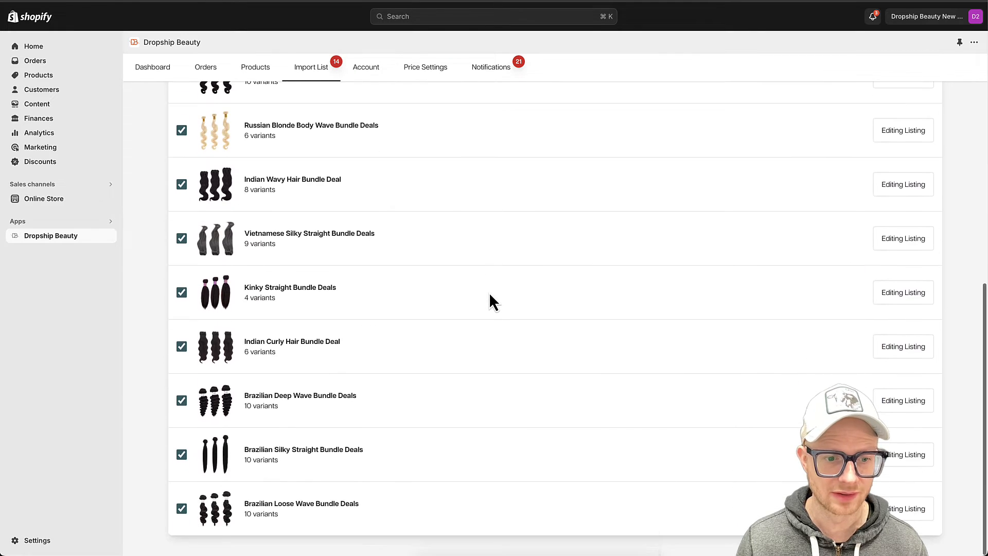
scroll(488, 292, "up", 8)
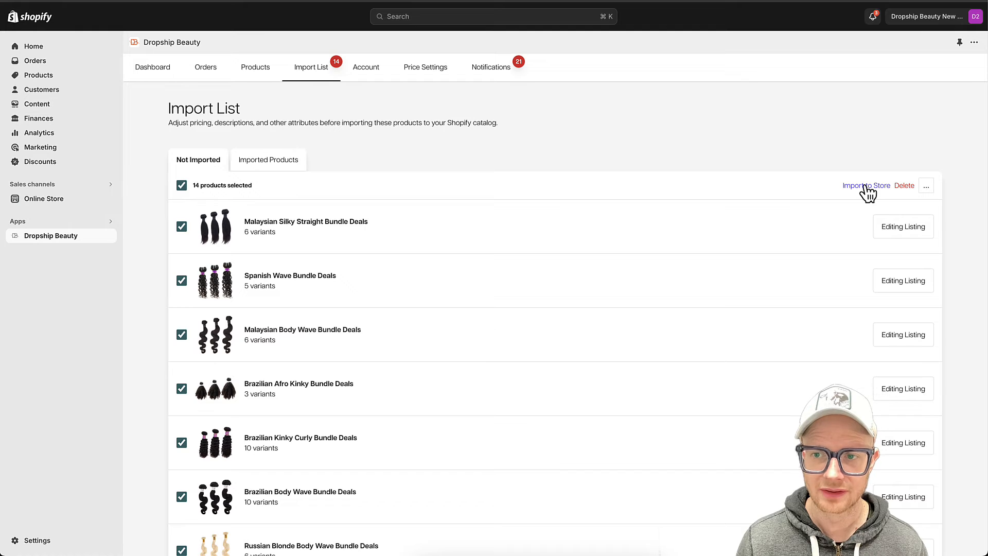
left_click(865, 186)
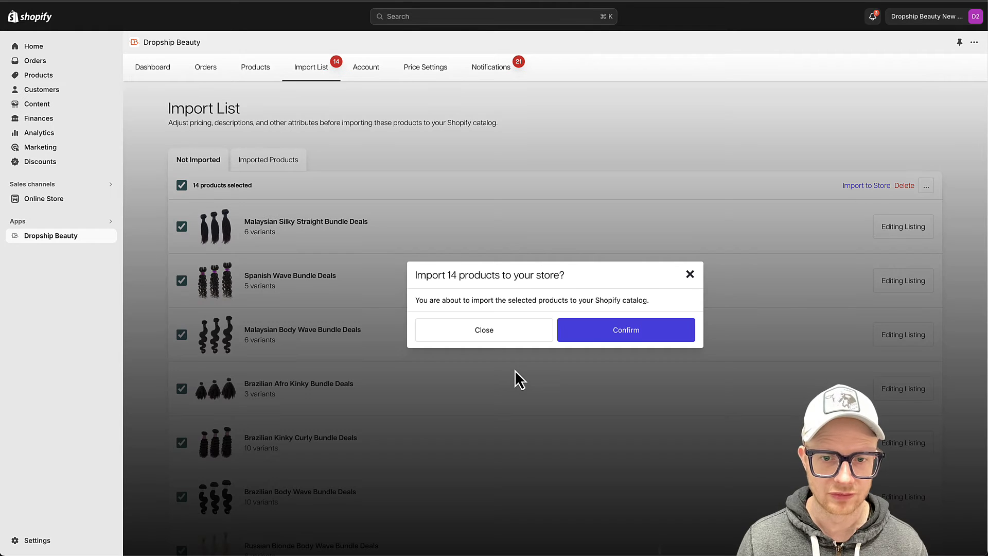
left_click(622, 329)
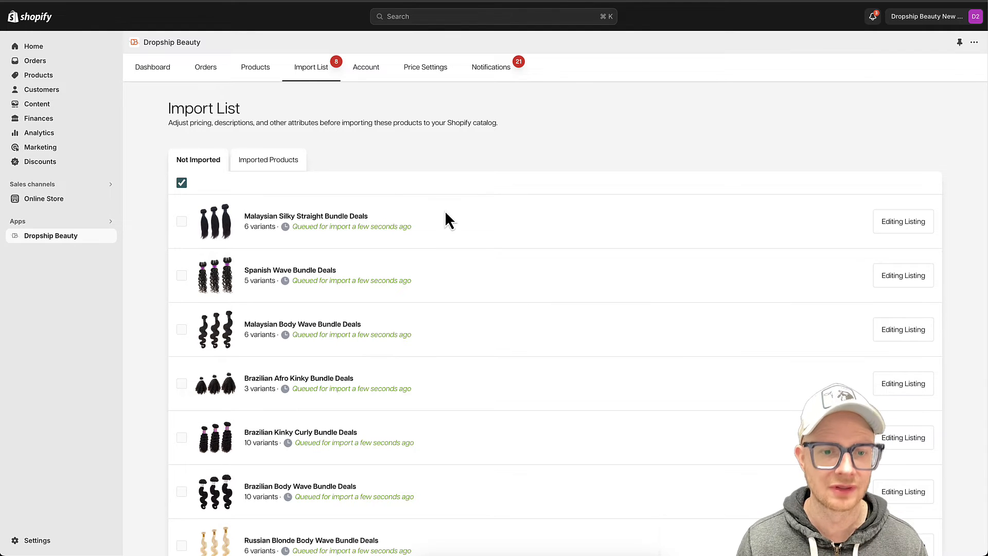
Step: Check the import status of the queued products and view the imported bundle deals in the store's own product list
scroll(388, 242, "down", 7)
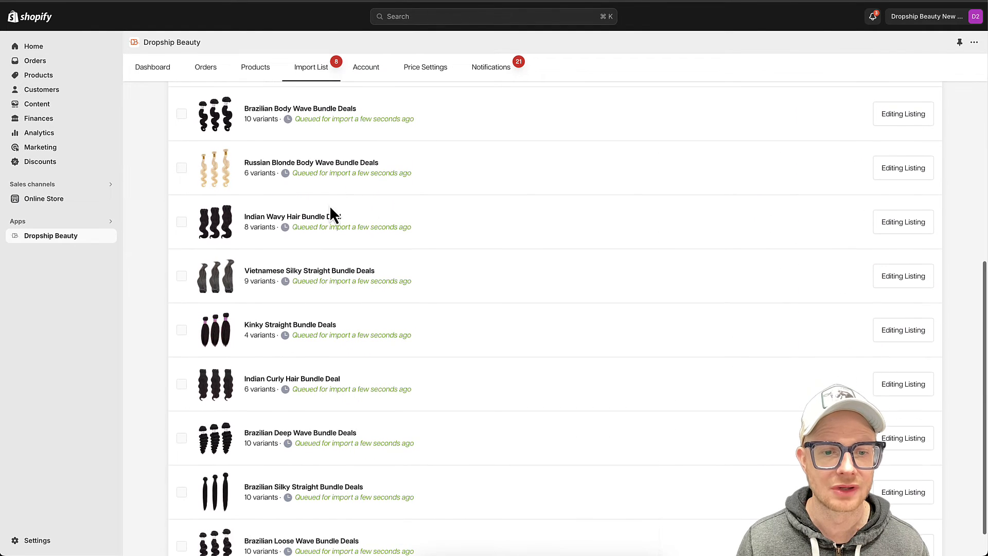
scroll(315, 329, "down", 1)
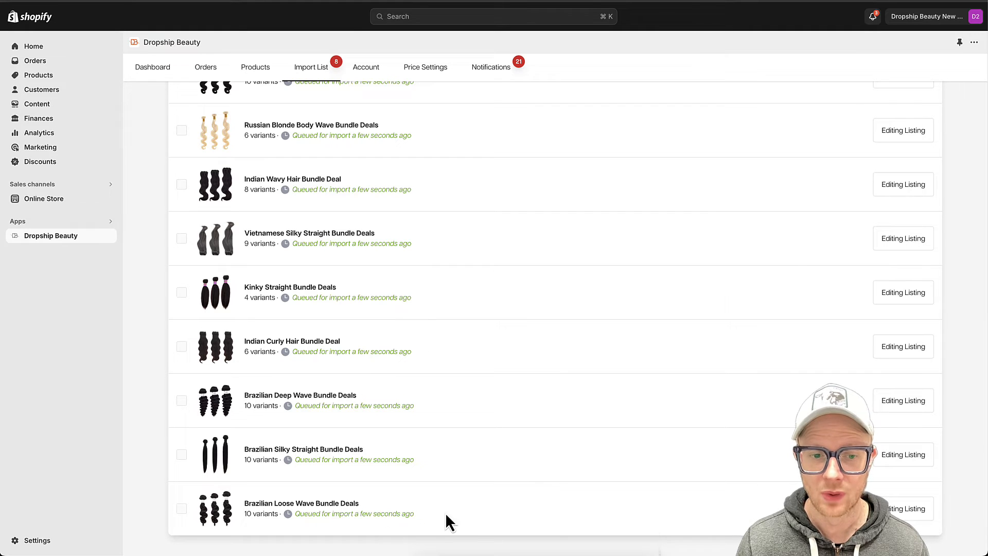
scroll(383, 397, "up", 8)
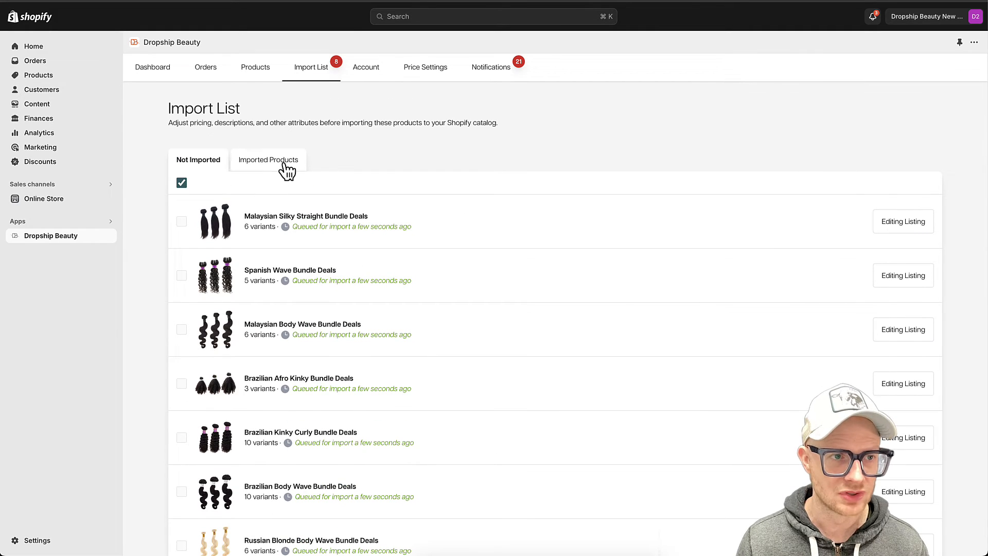
left_click(46, 78)
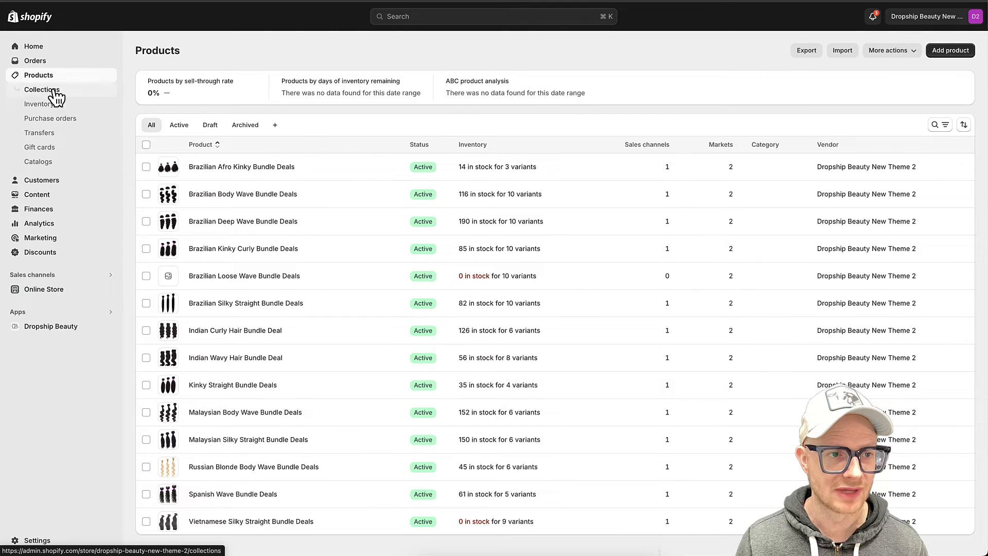
left_click(28, 89)
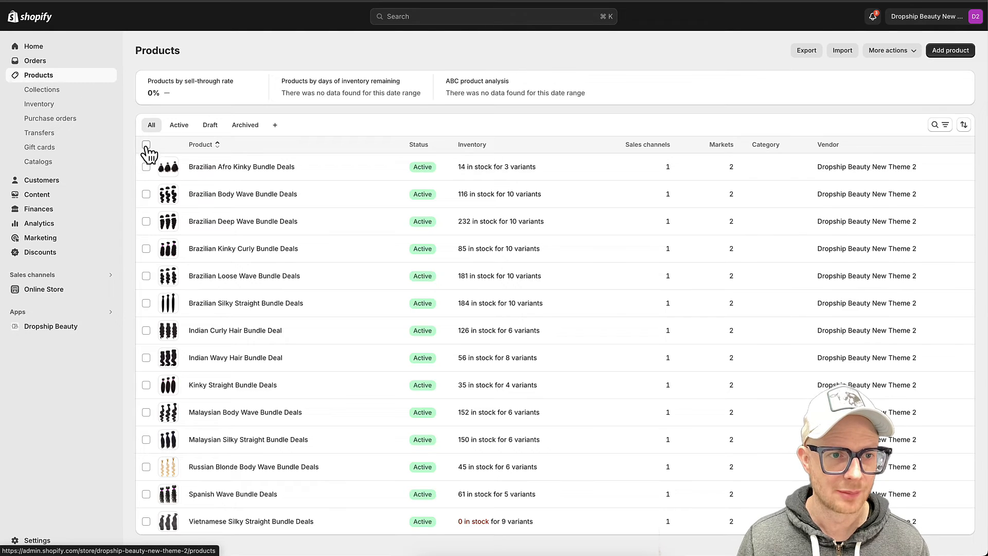
Step: Add a new tag "Bundle Deals" to all products in the store's product list and save it
left_click(146, 145)
left_click(291, 144)
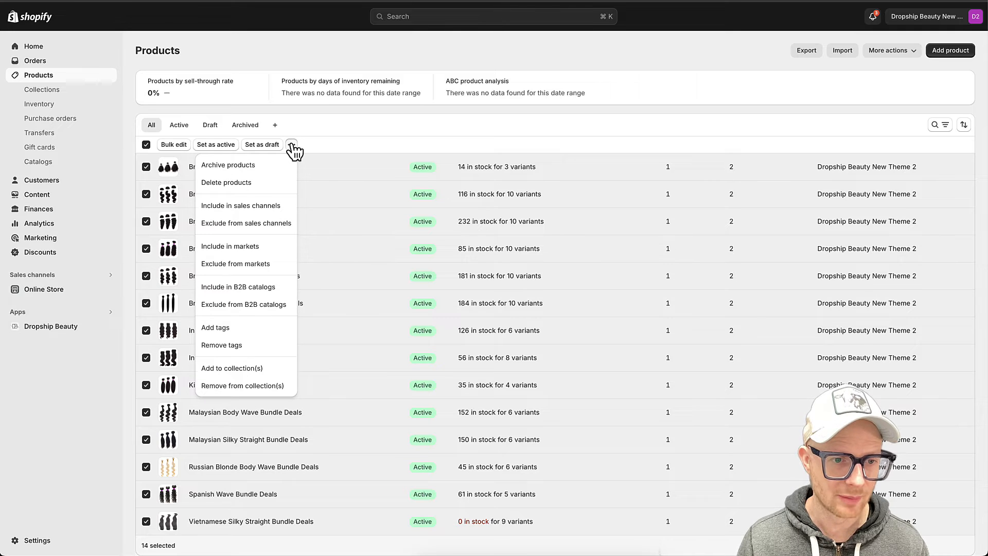
left_click(233, 328)
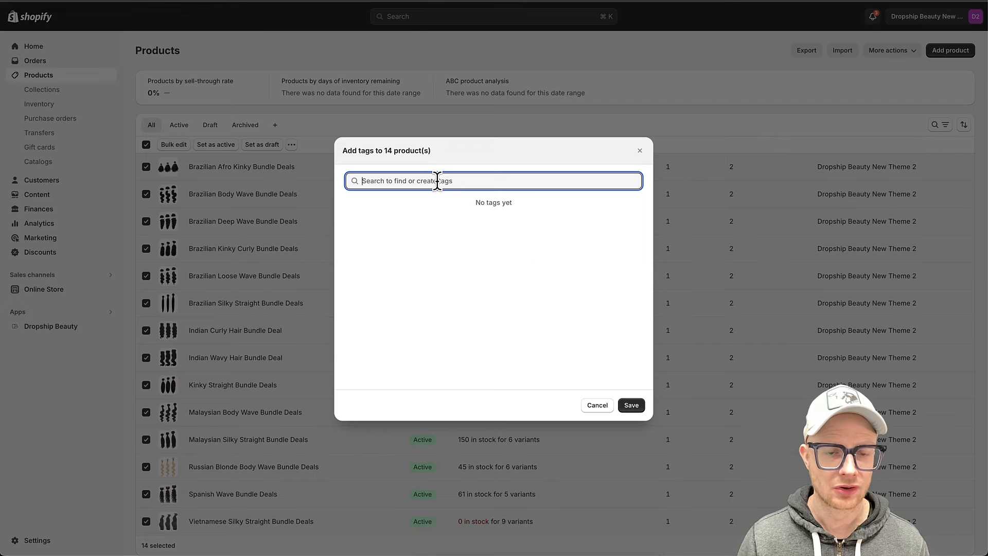
type("Bundle Deals")
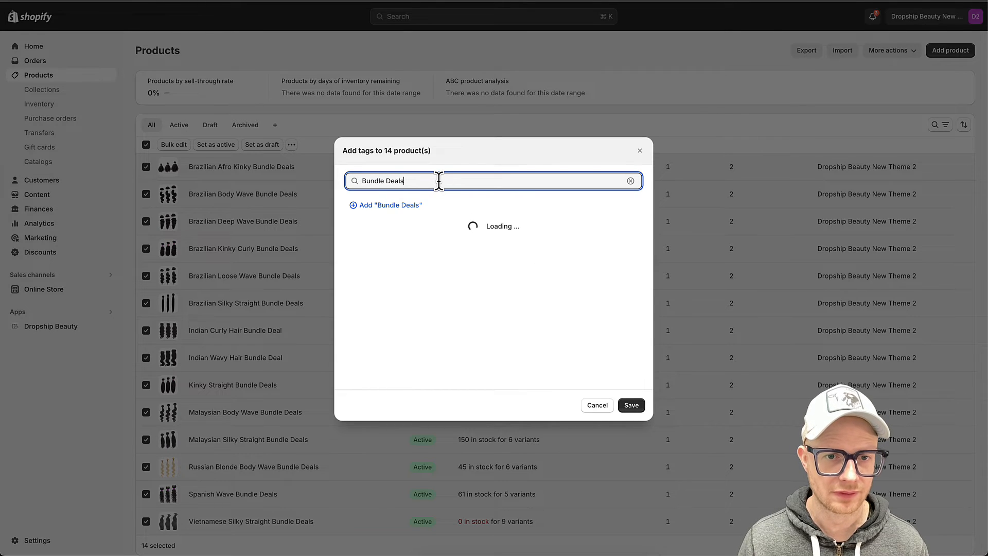
left_click(407, 206)
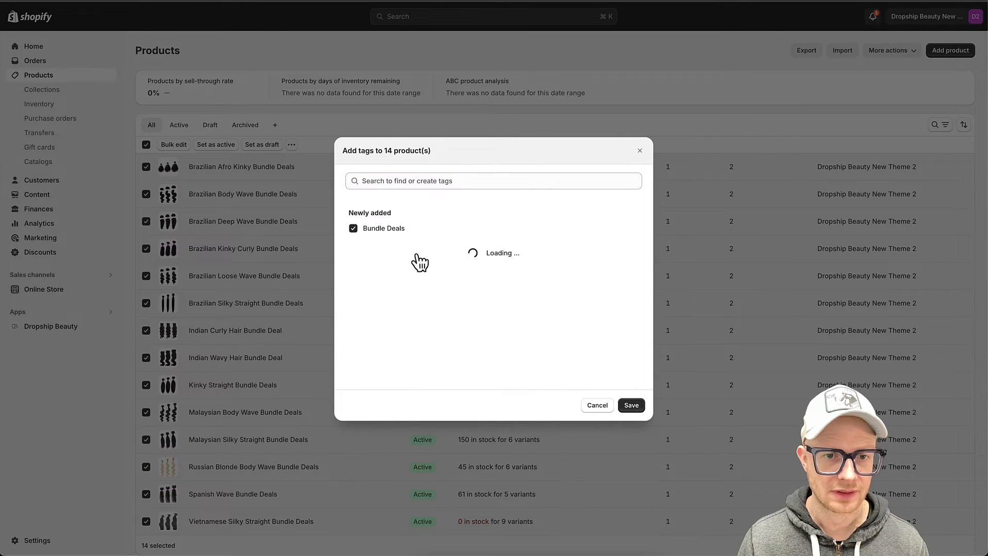
left_click(633, 405)
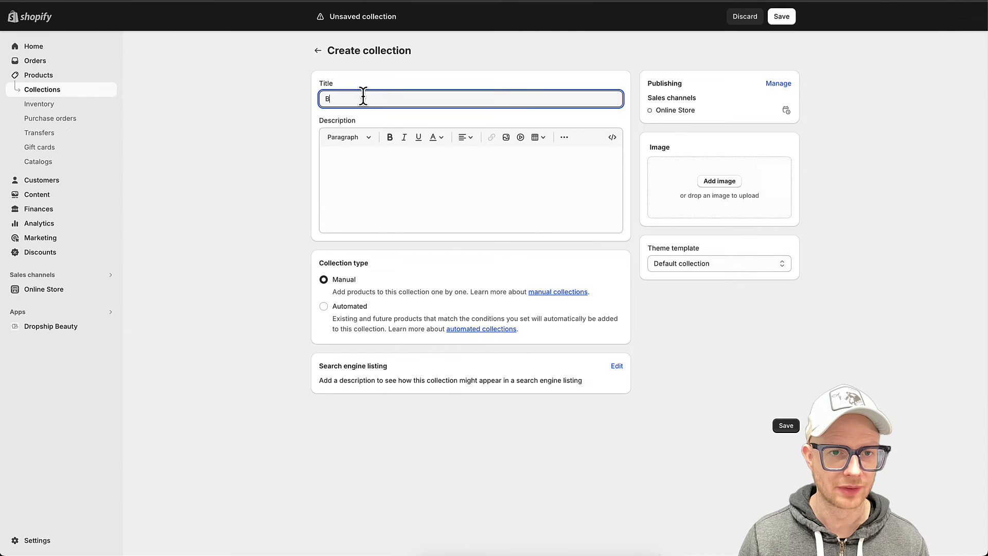
Step: Create and save an automated collection titled "Bundle Deals" with the condition product tag is equal to "Bundle Deals", and check its products
type("und")
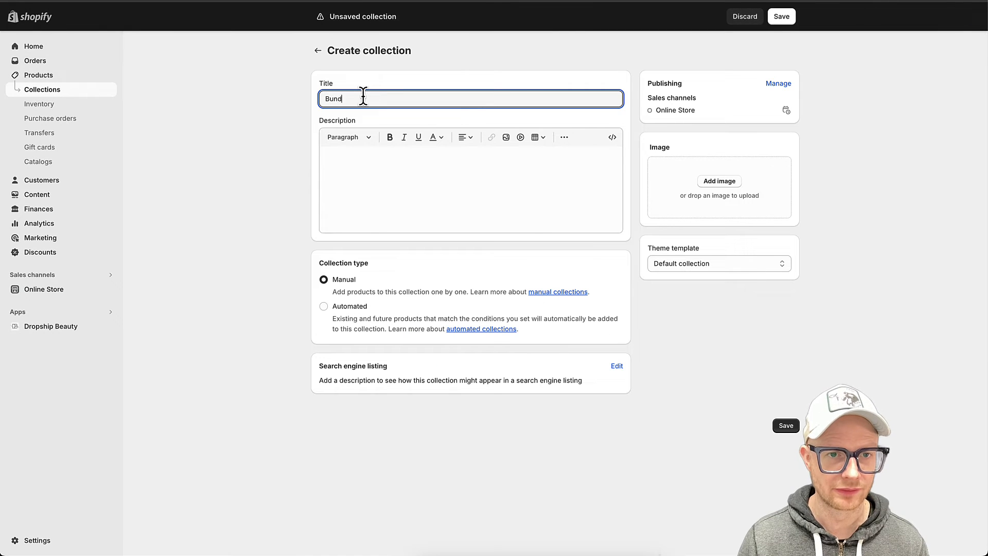
type("le Dea")
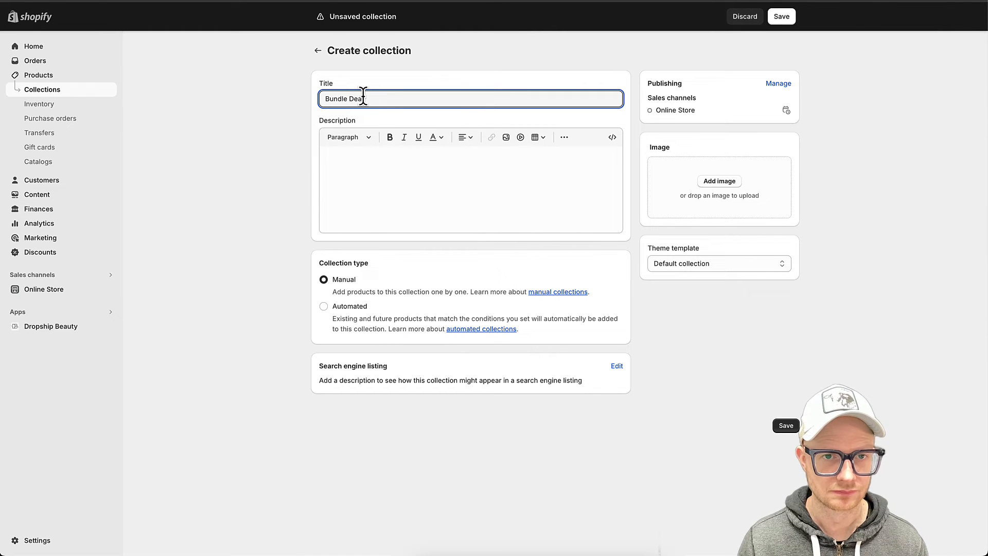
type("ls")
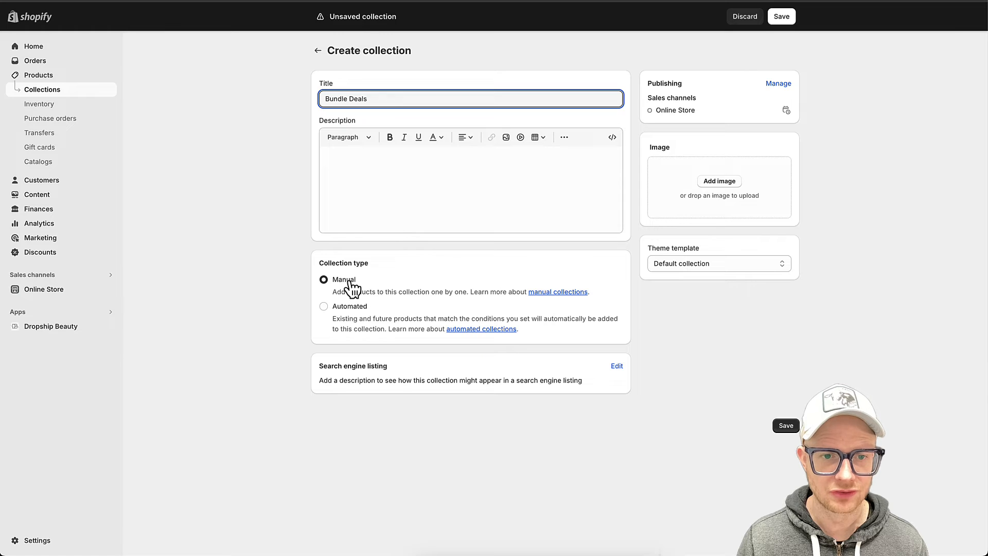
left_click(324, 308)
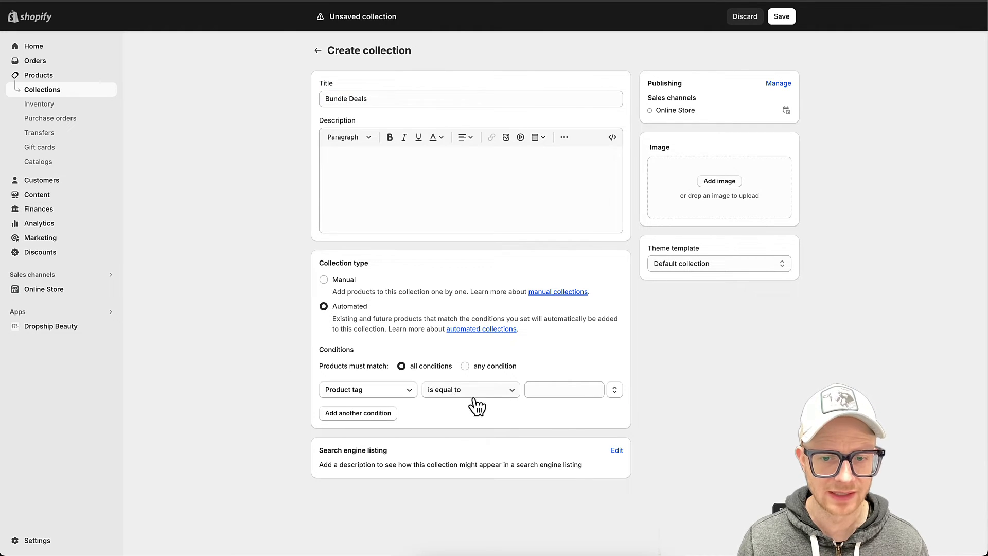
left_click(556, 389)
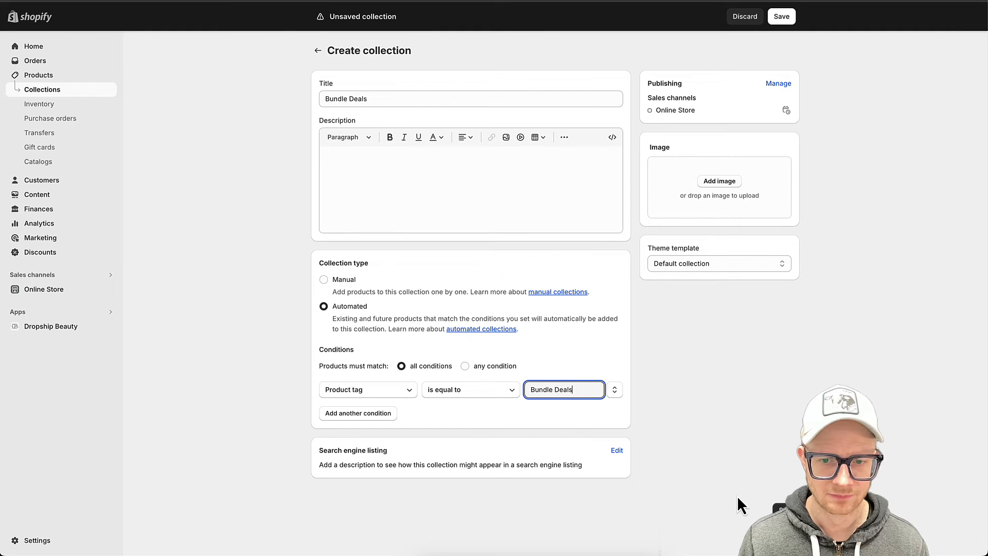
key("super+s")
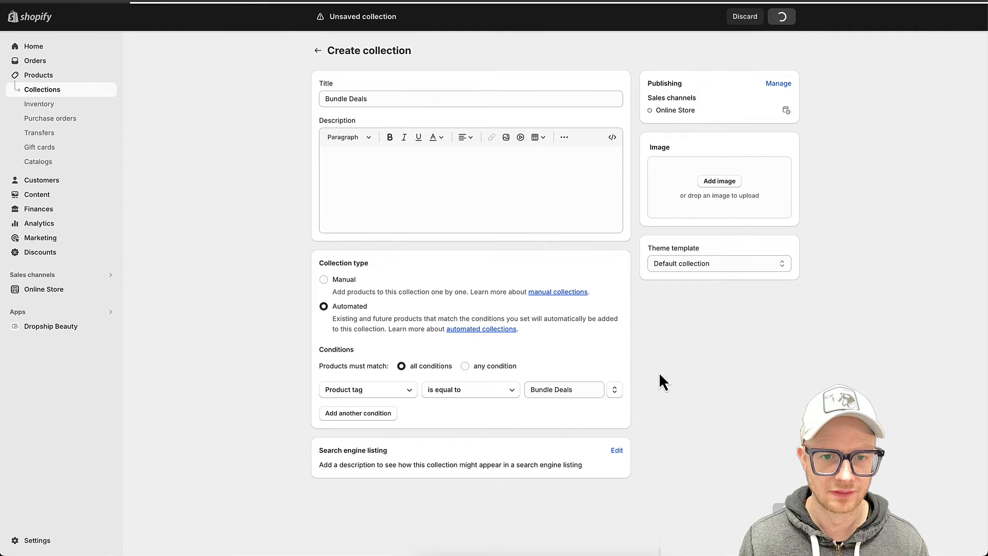
scroll(293, 319, "down", 8)
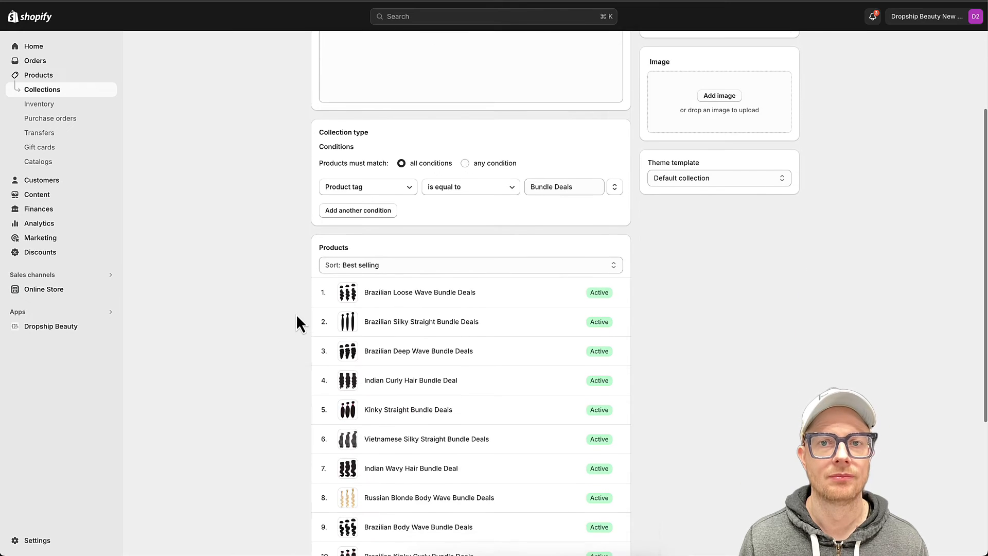
scroll(390, 279, "up", 8)
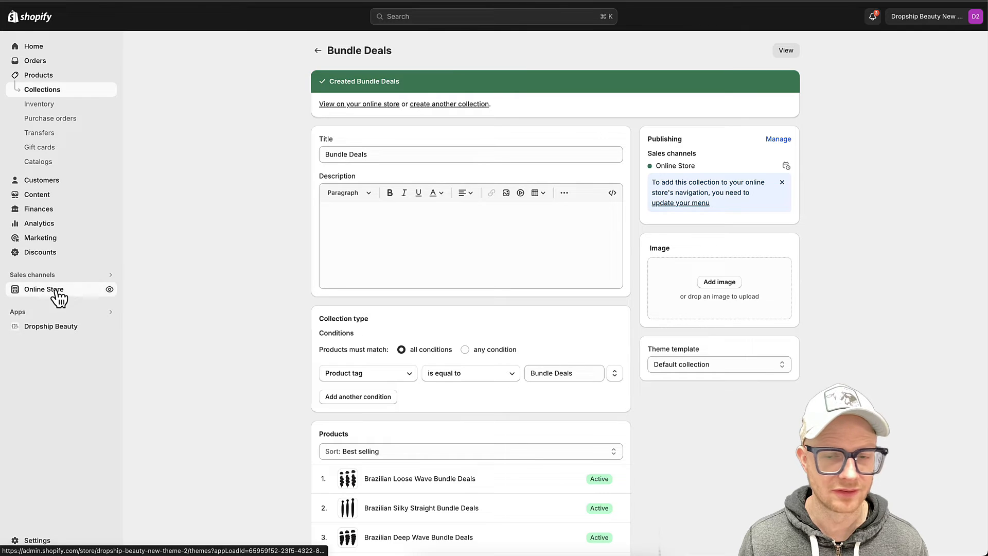
Step: Open the current Dawn theme of the online store for customization and review the home page's featured products
left_click(57, 293)
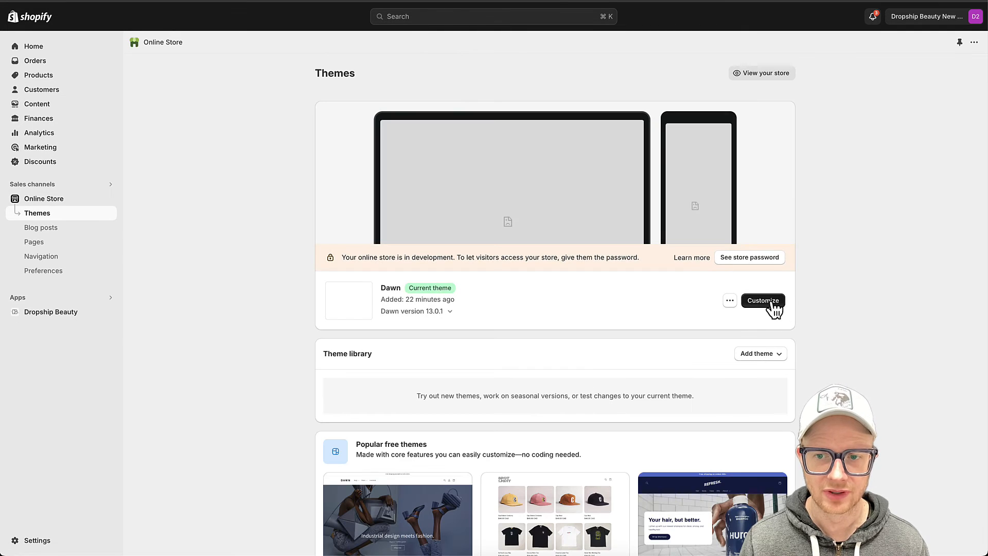
left_click(776, 304)
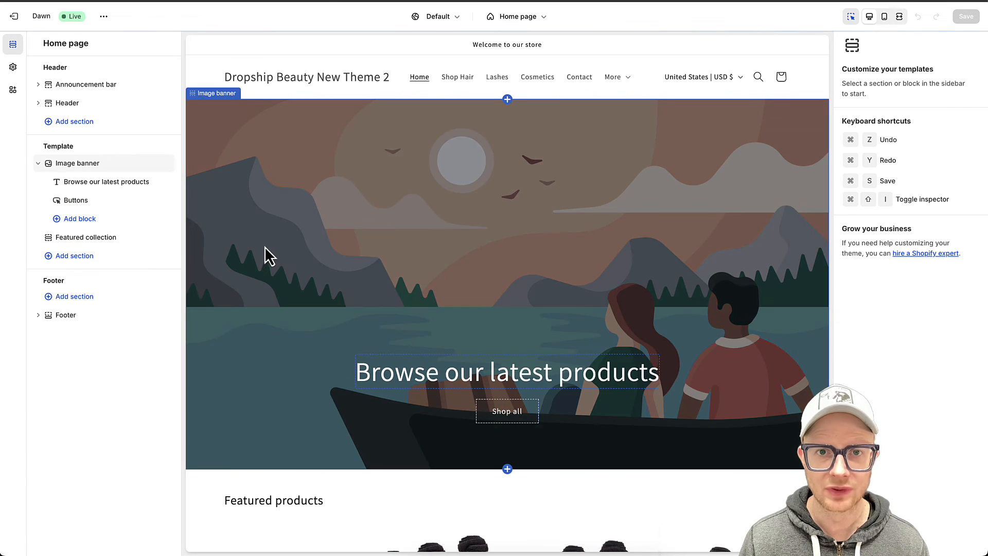
scroll(276, 233, "down", 5)
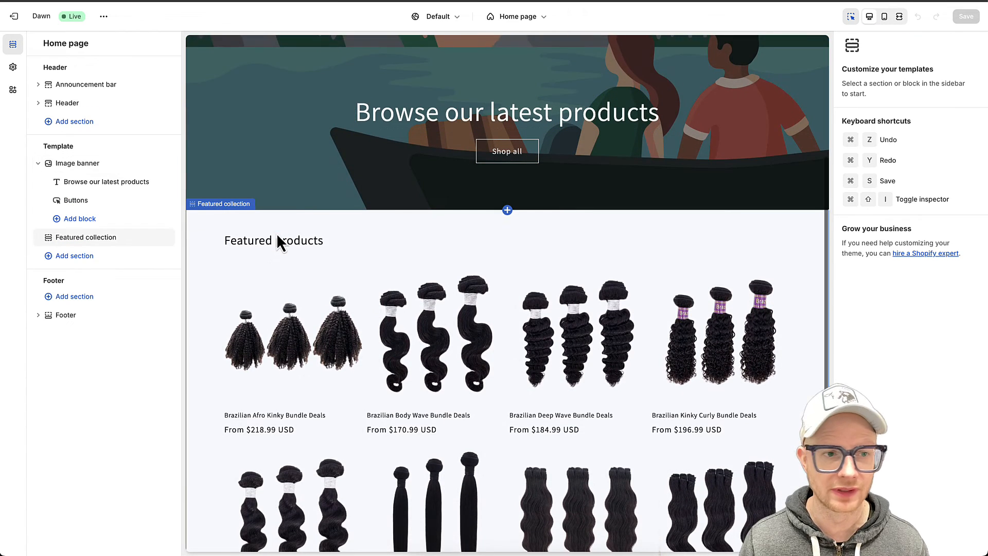
scroll(276, 233, "down", 2)
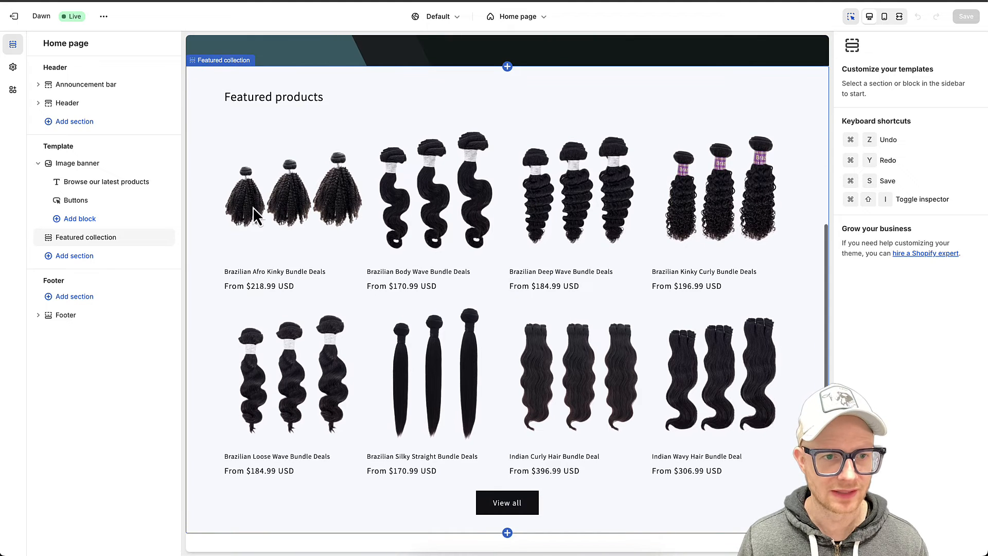
Step: Set the home page's Featured collection section to show the Bundle Deals collection
left_click(78, 238)
scroll(874, 298, "down", 3)
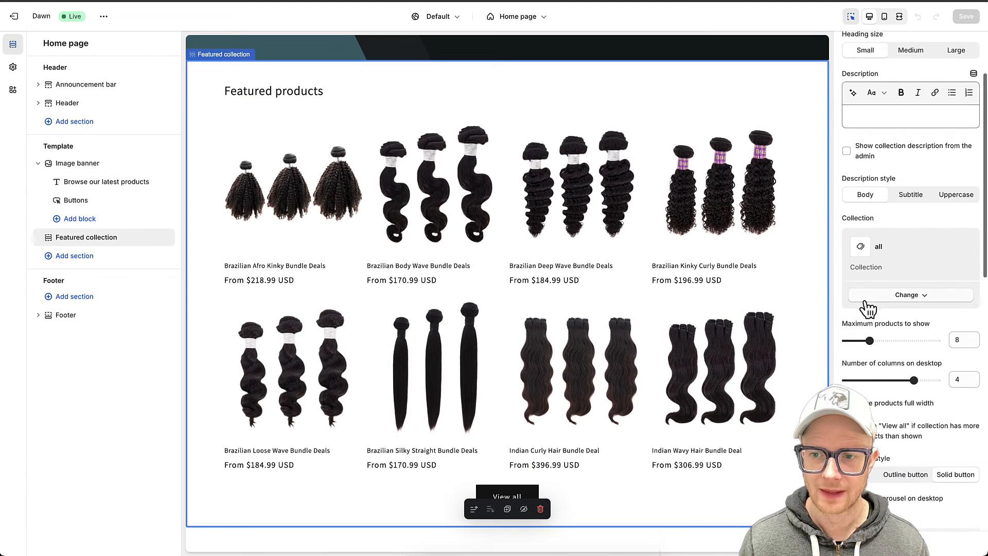
left_click(897, 295)
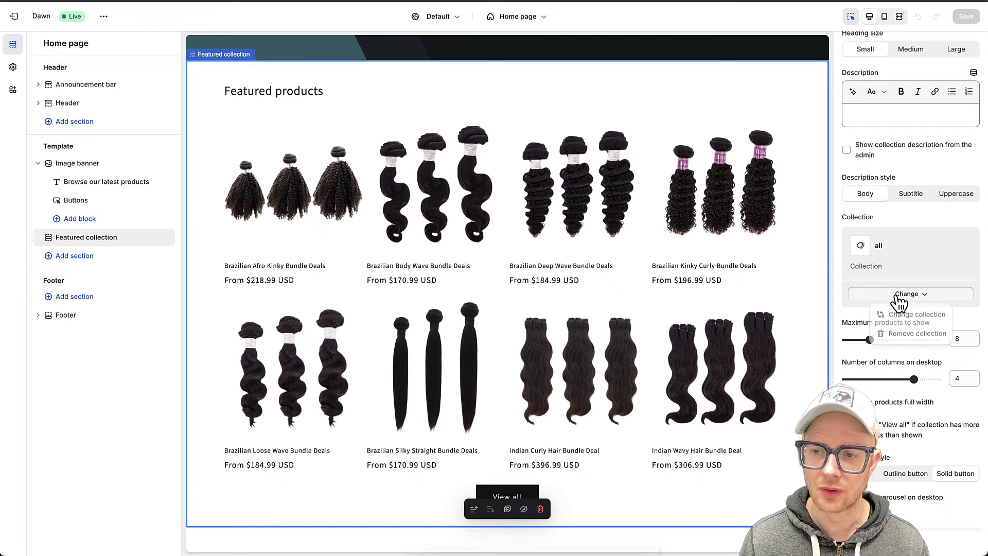
left_click(899, 314)
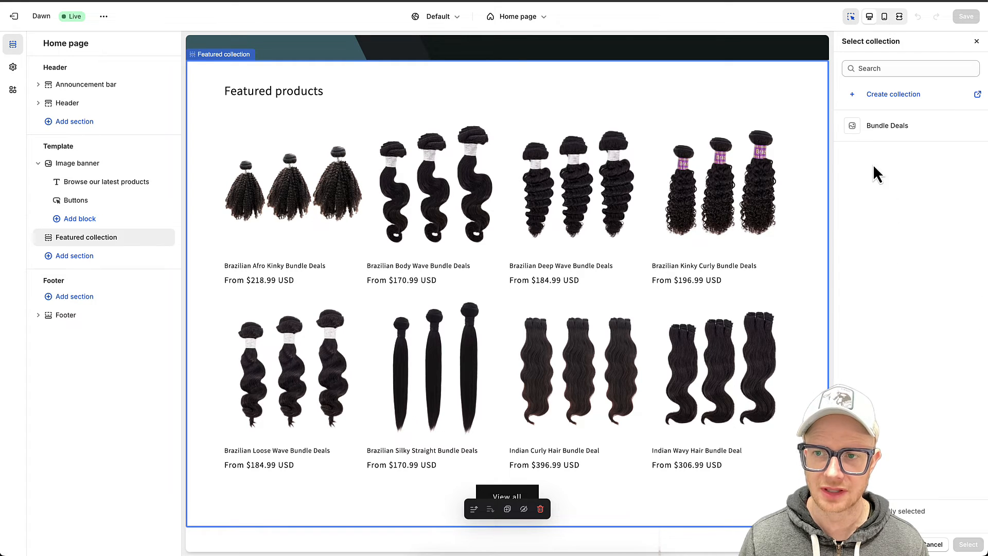
left_click(898, 130)
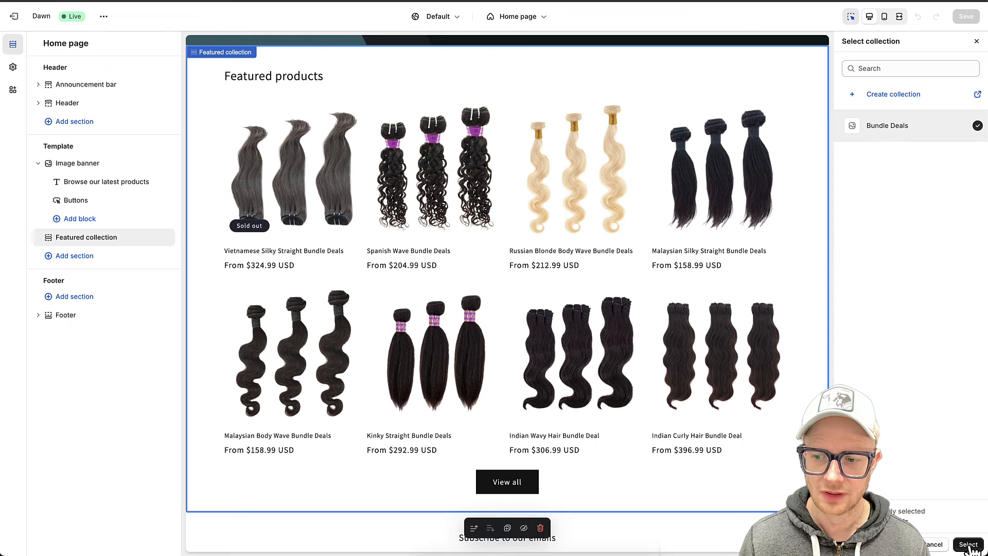
left_click(967, 544)
Step: Configure the featured collection as a full-width desktop carousel showing at most 10 products in 5 columns
scroll(897, 422, "down", 7)
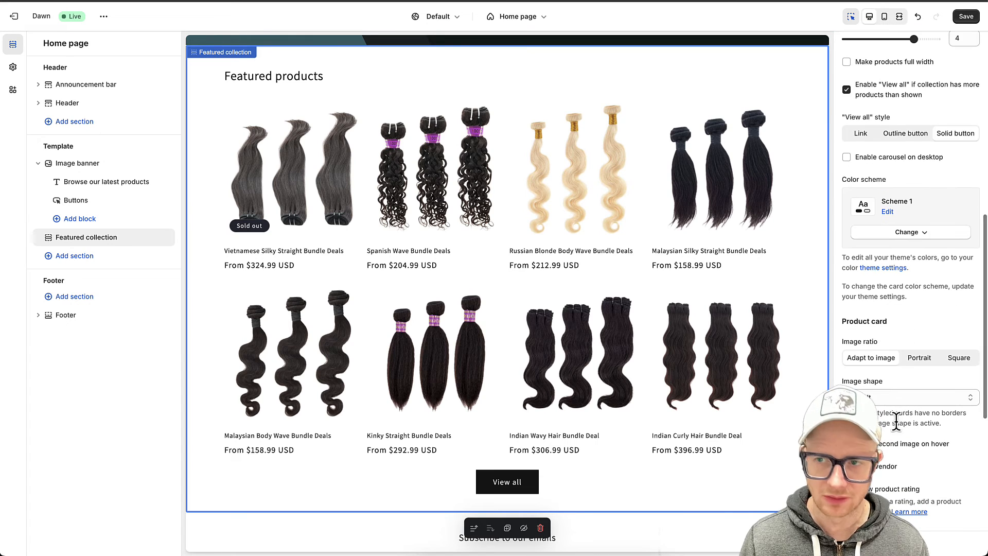
left_click(846, 157)
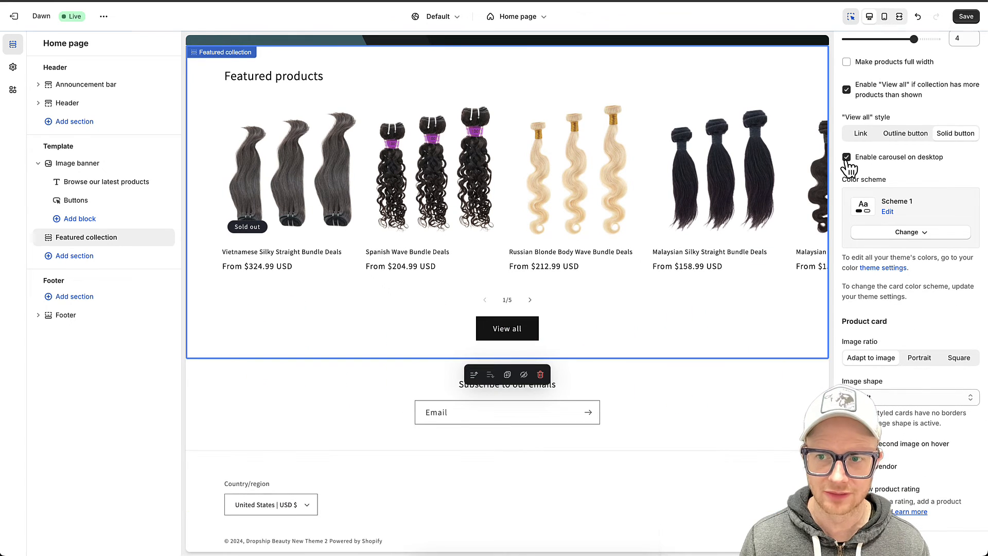
scroll(848, 170, "up", 3)
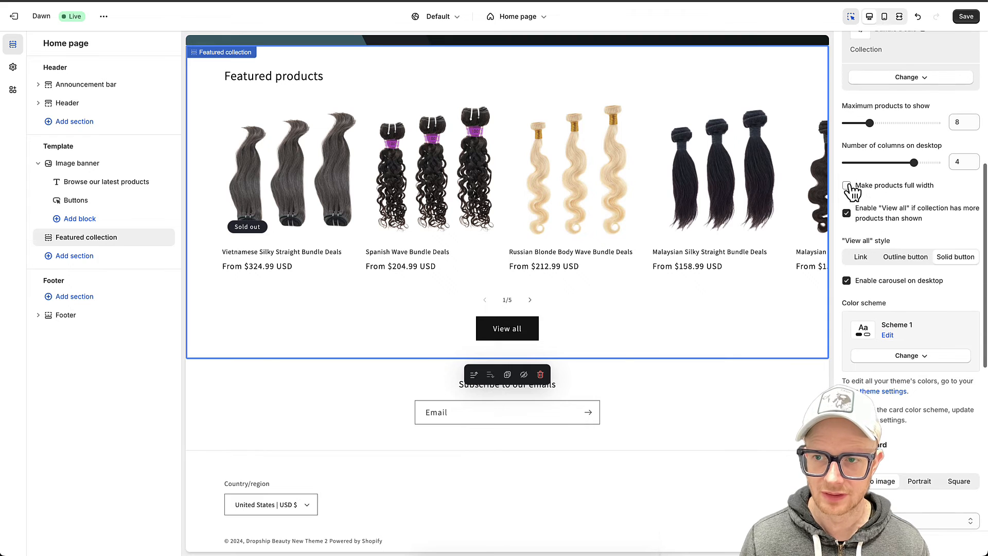
left_click(847, 186)
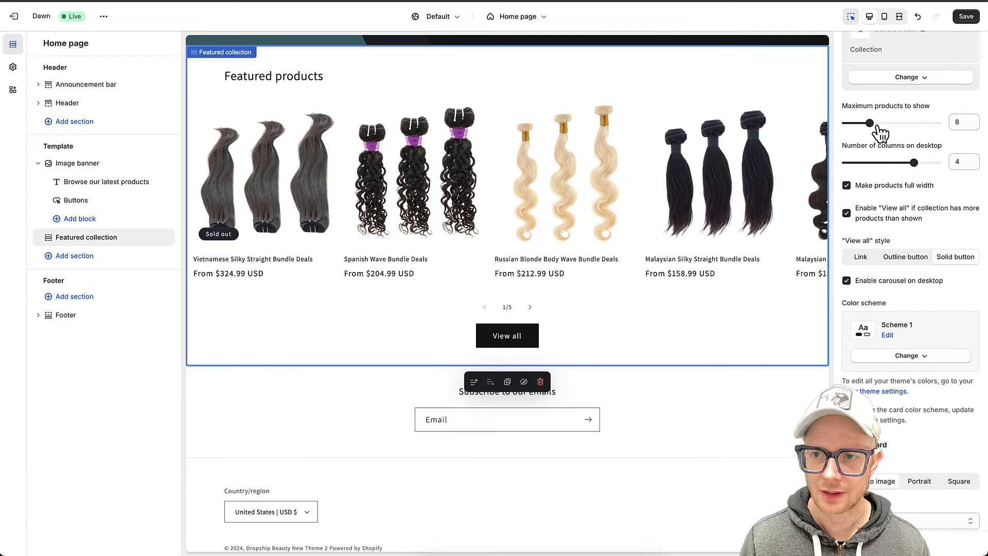
left_click_drag(870, 124, 877, 123)
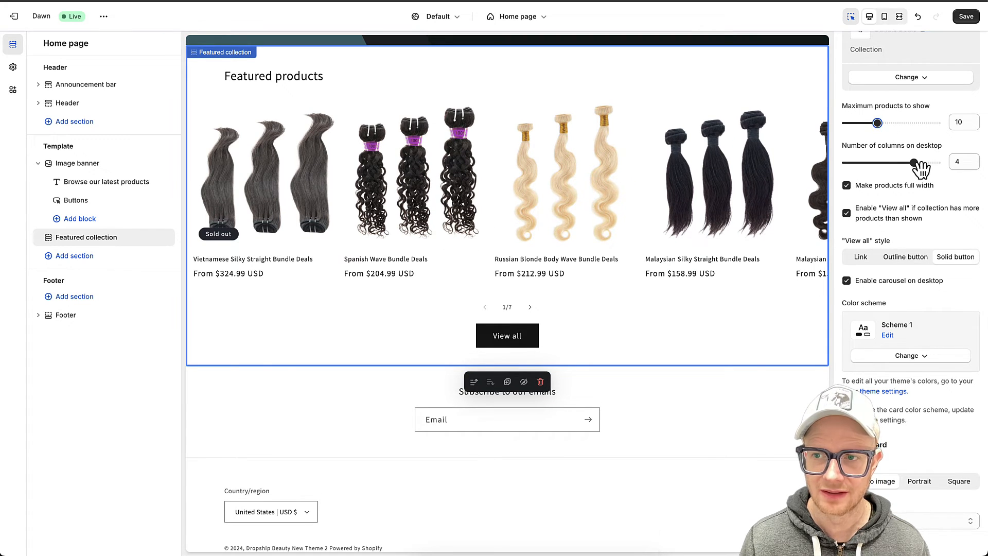
left_click_drag(919, 164, 936, 163)
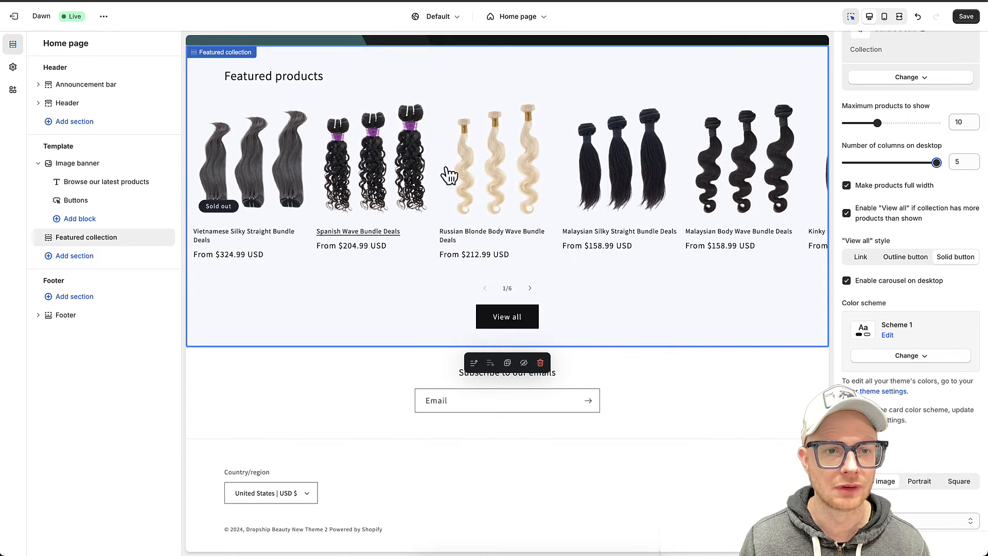
Step: Browse through the product carousel in the preview, save the theme changes and exit the theme editor
scroll(631, 178, "right", 10)
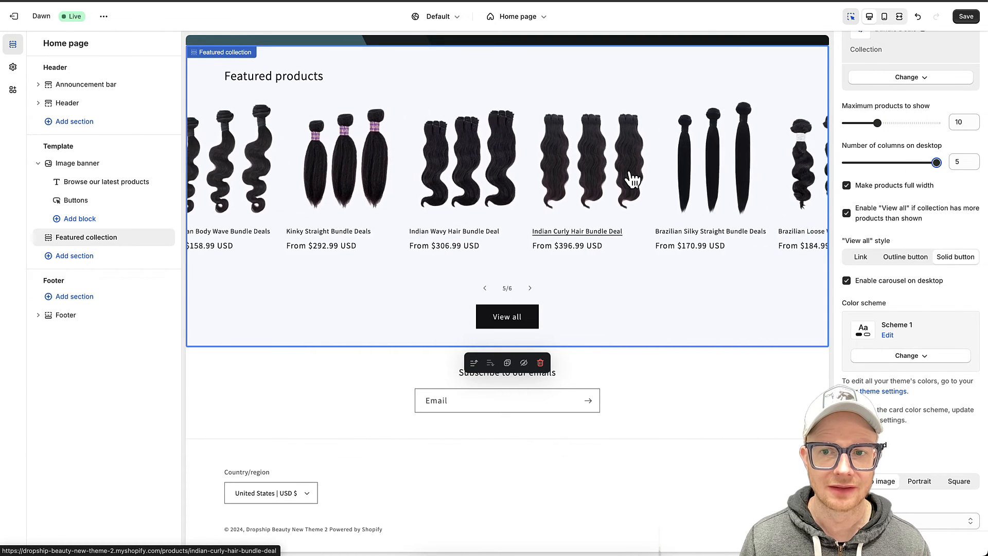
scroll(630, 177, "right", 2)
scroll(631, 178, "up", 10)
left_click(966, 16)
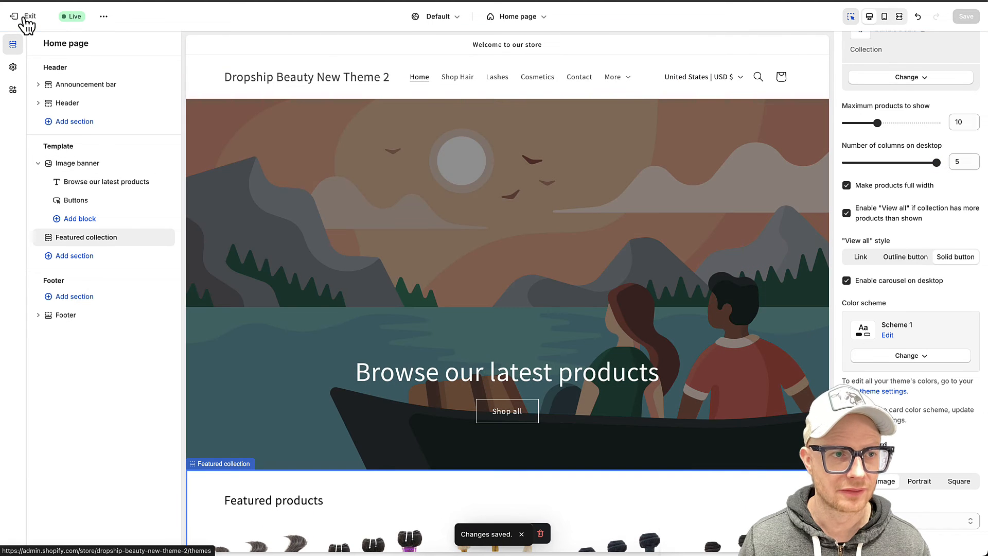
left_click(25, 18)
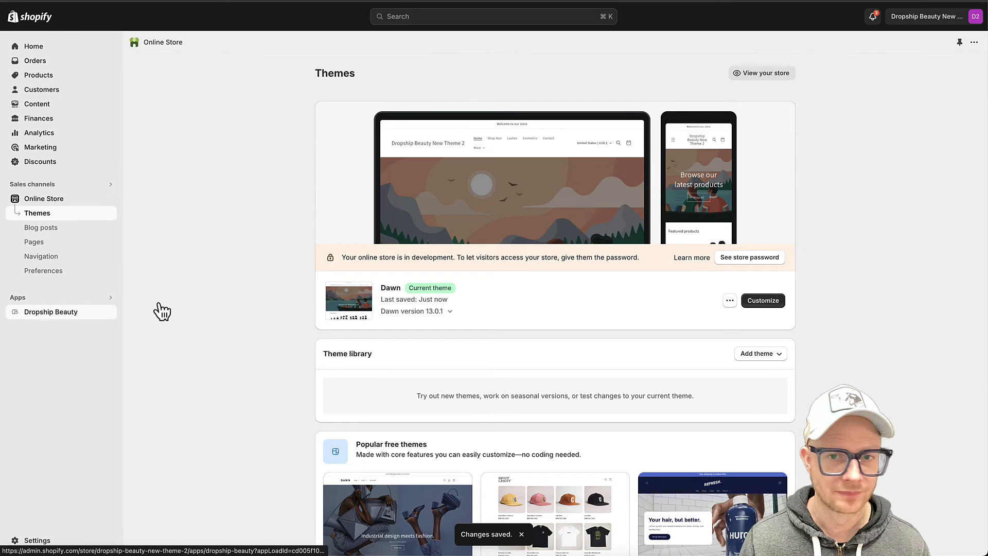
Step: Open the Dropship Beauty app and view the imported products in its import list
left_click(163, 310)
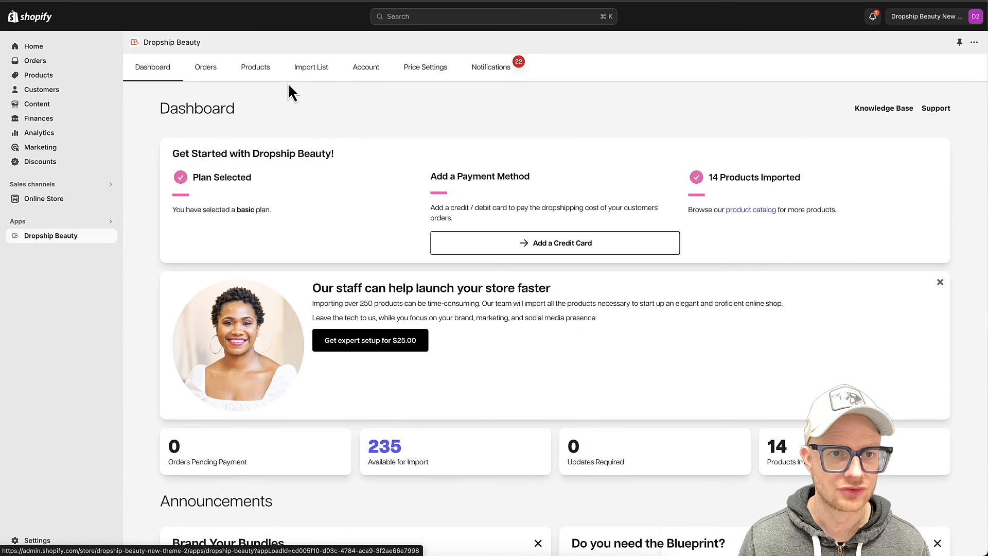
left_click(263, 70)
left_click(306, 74)
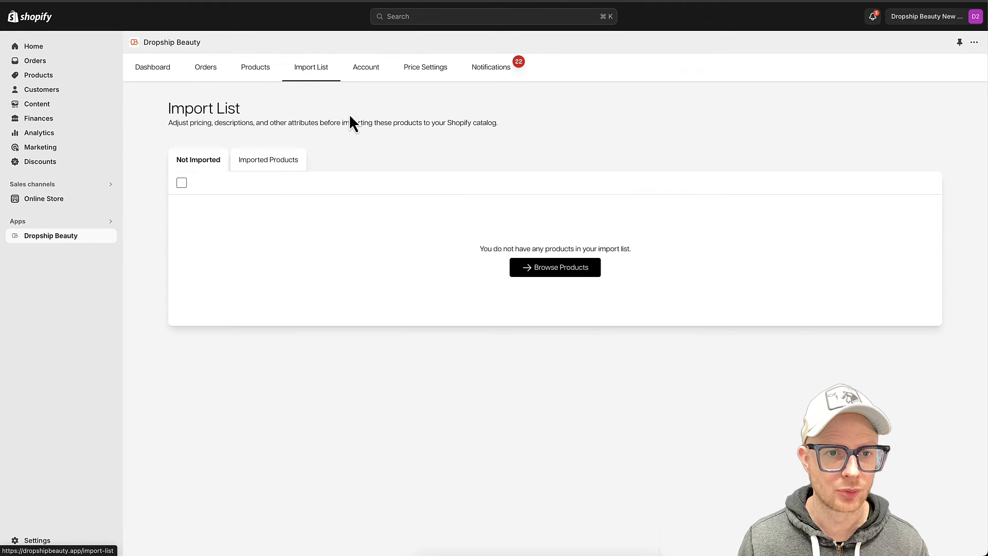
left_click(274, 159)
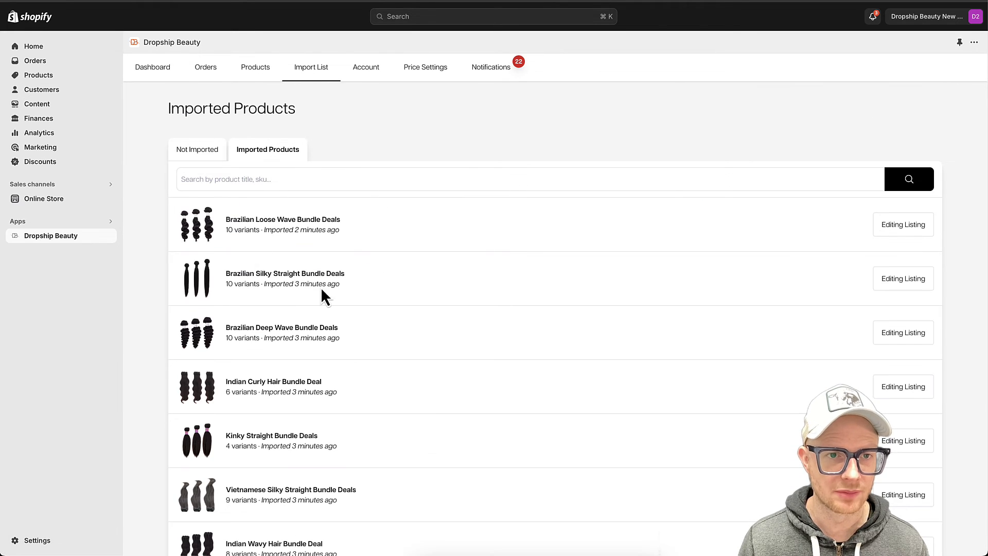
Step: Open the products available for import from the app's dashboard and browse the catalog to find the 3D mink lashes
left_click(169, 72)
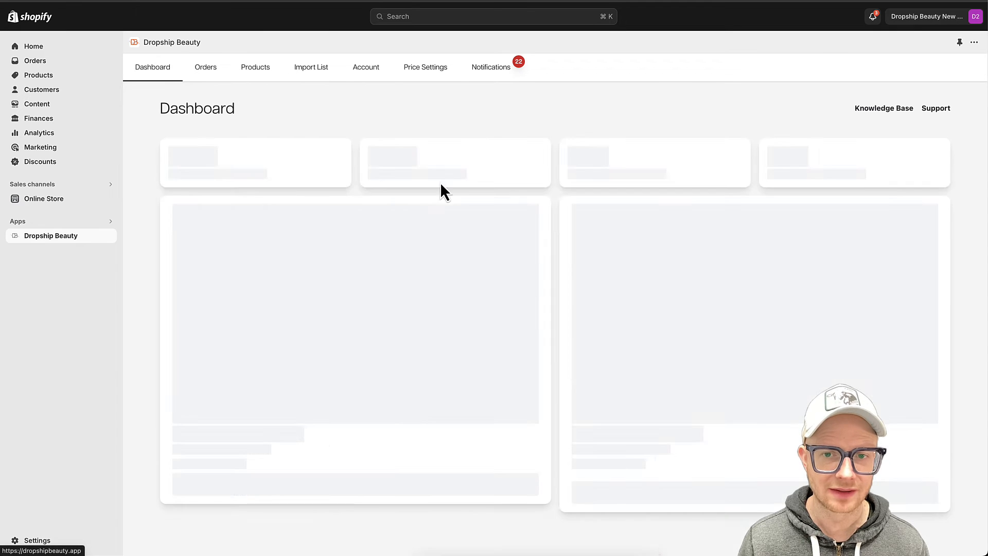
scroll(276, 227, "down", 4)
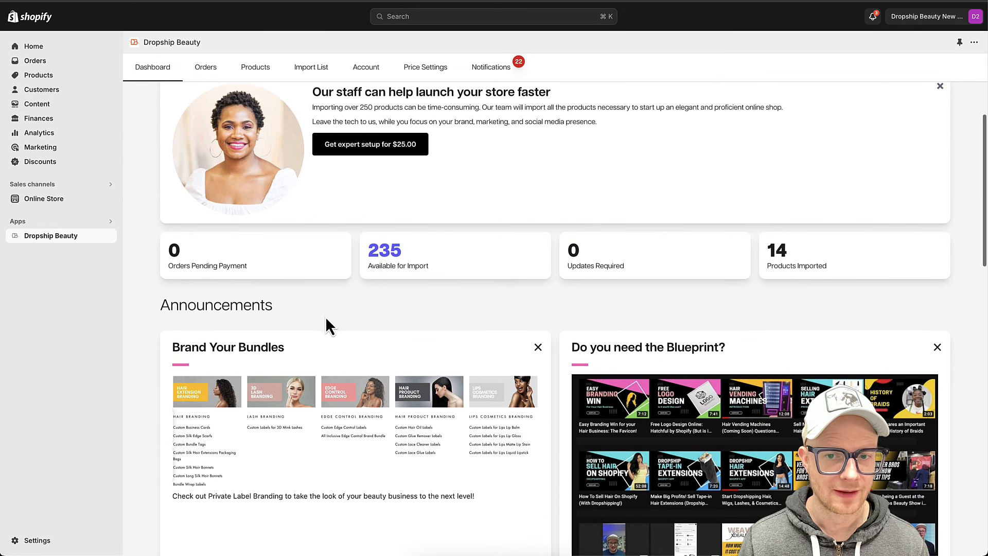
left_click(386, 253)
scroll(449, 260, "down", 8)
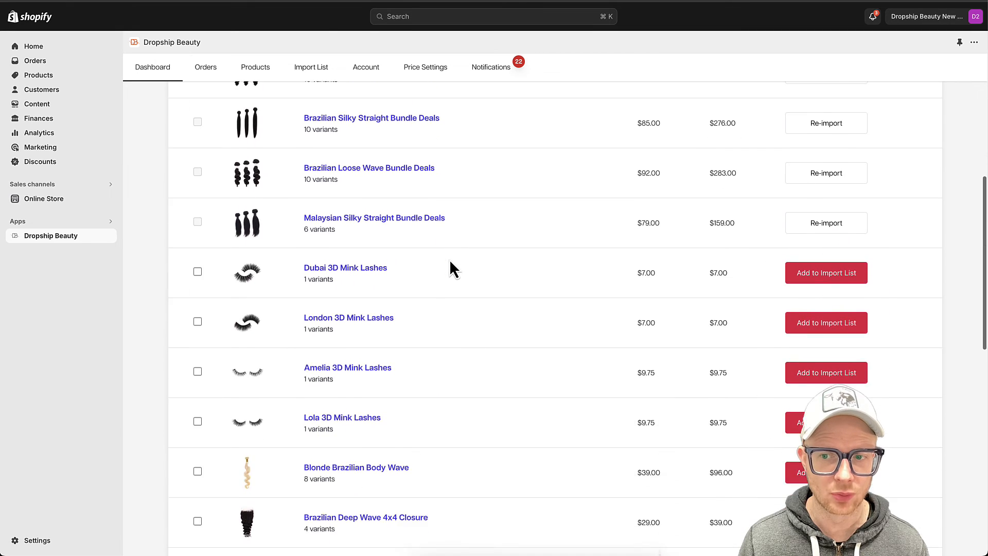
scroll(450, 265, "down", 6)
scroll(518, 263, "up", 7)
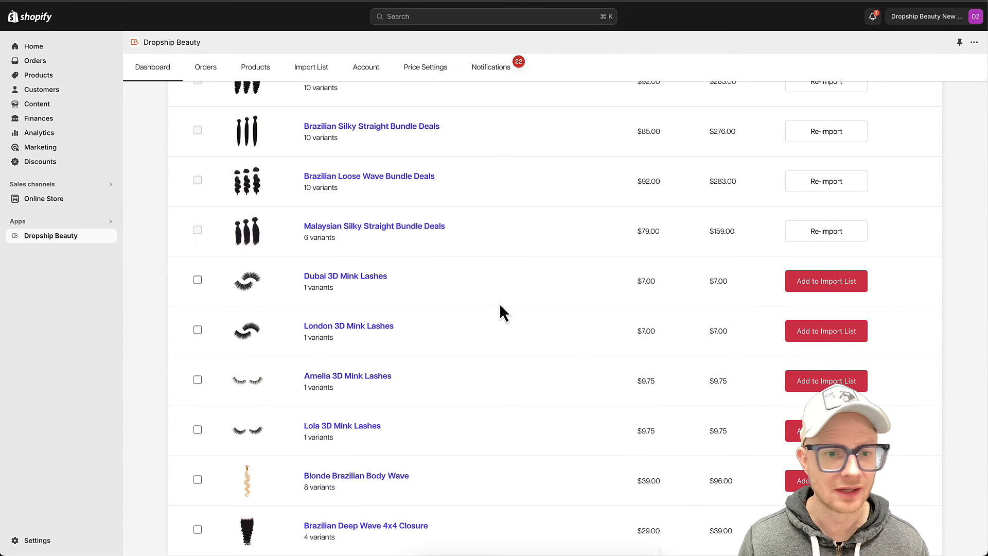
scroll(443, 303, "down", 1)
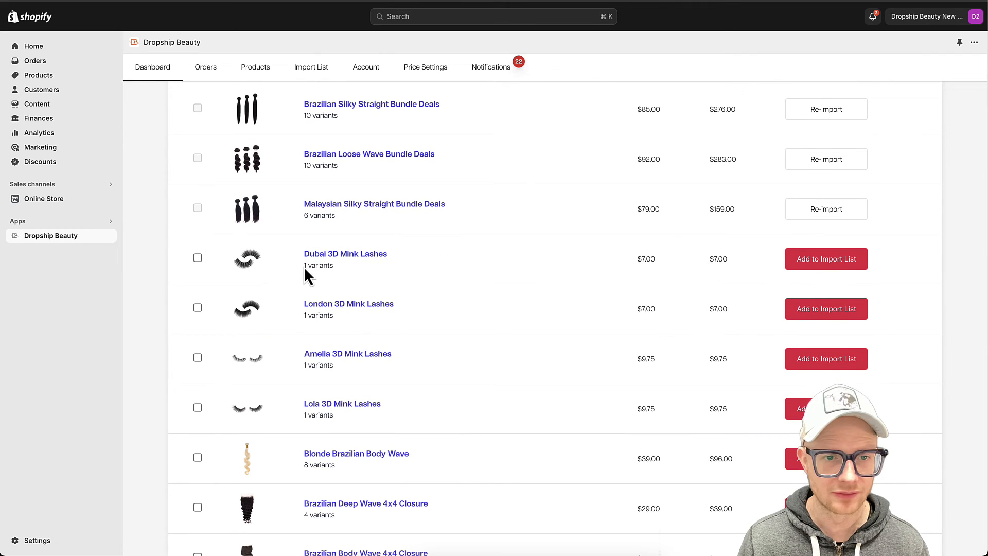
Step: Select Dubai 3D Mink Lashes and import it directly to Shopify, confirming the import
left_click(197, 257)
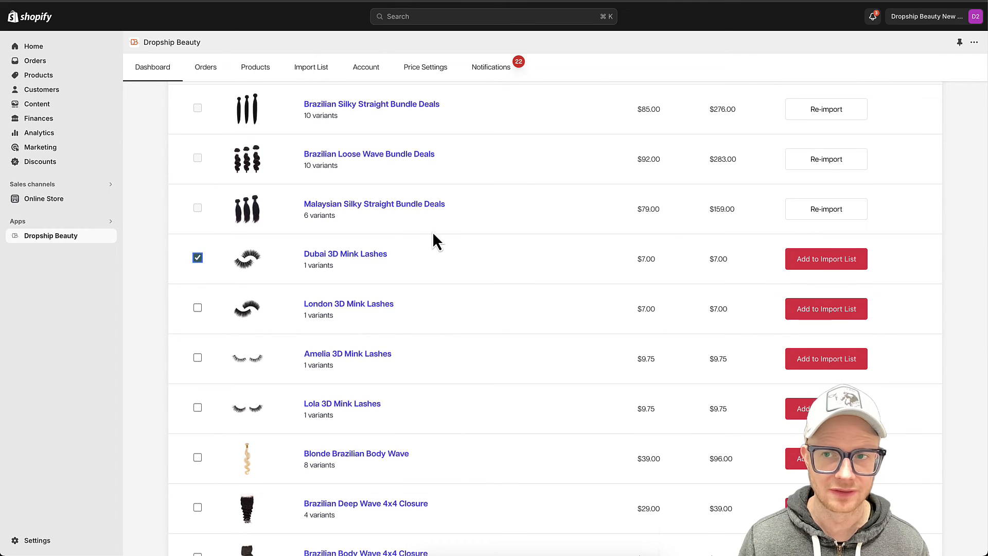
scroll(514, 237, "up", 8)
left_click(905, 246)
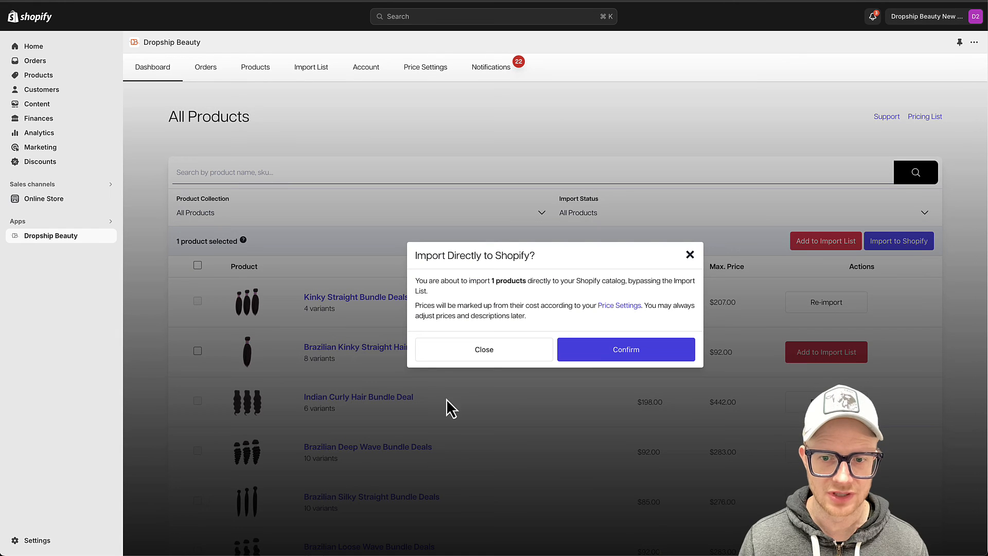
left_click(624, 352)
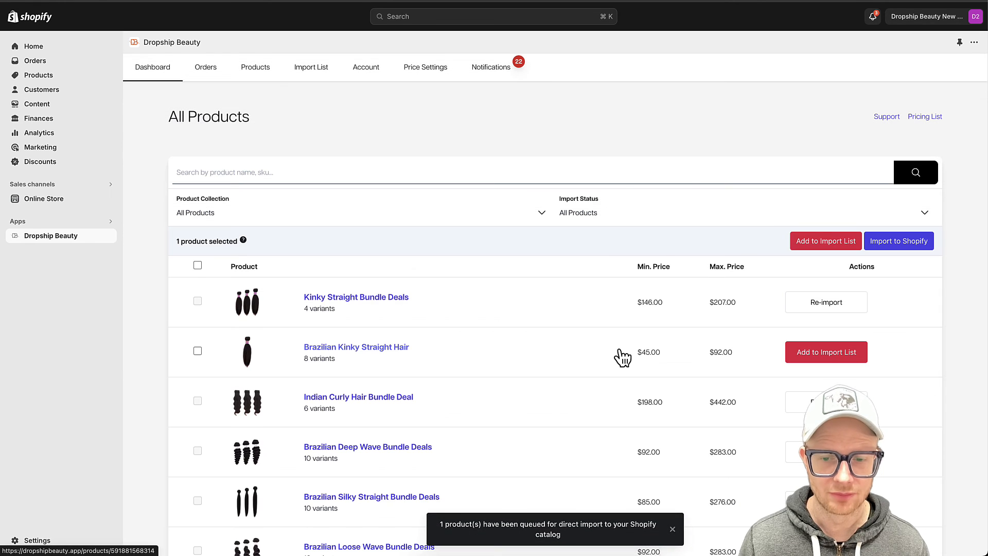
Step: Check the import status of Dubai 3D Mink Lashes in the product catalog
scroll(530, 357, "down", 7)
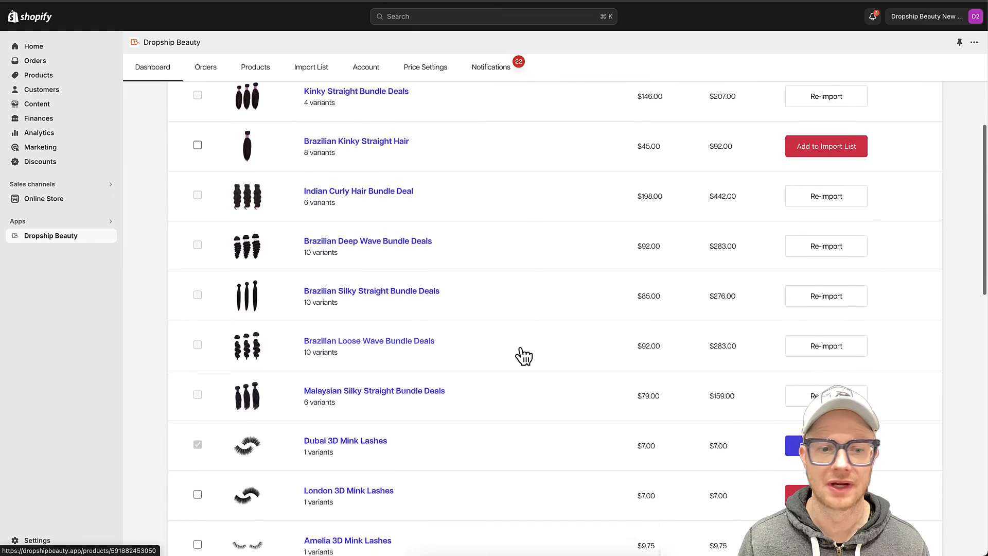
scroll(517, 349, "down", 1)
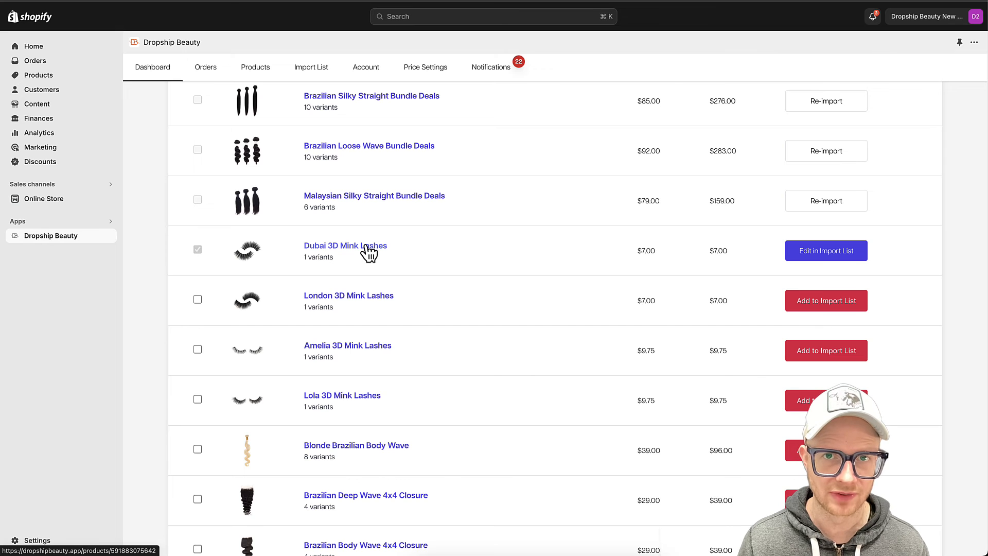
scroll(480, 270, "up", 8)
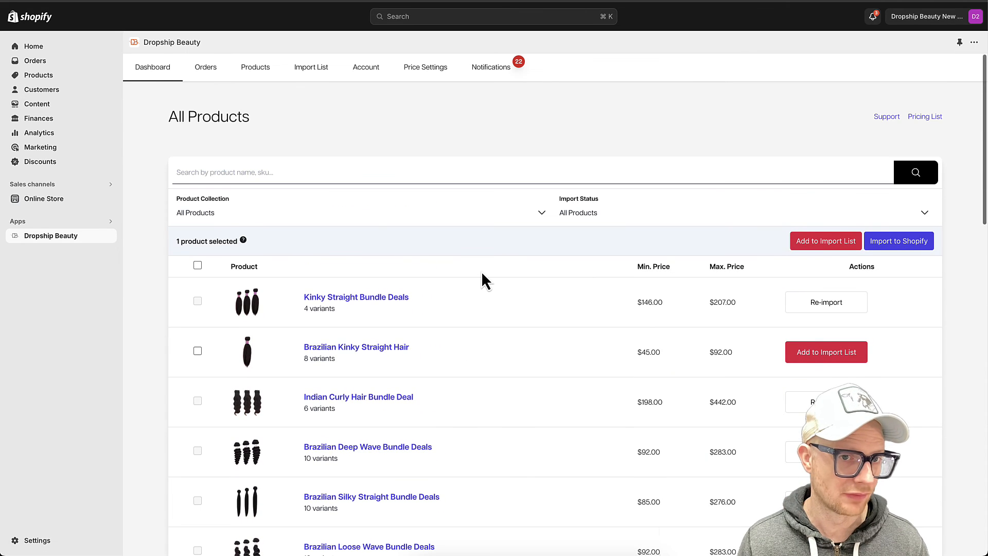